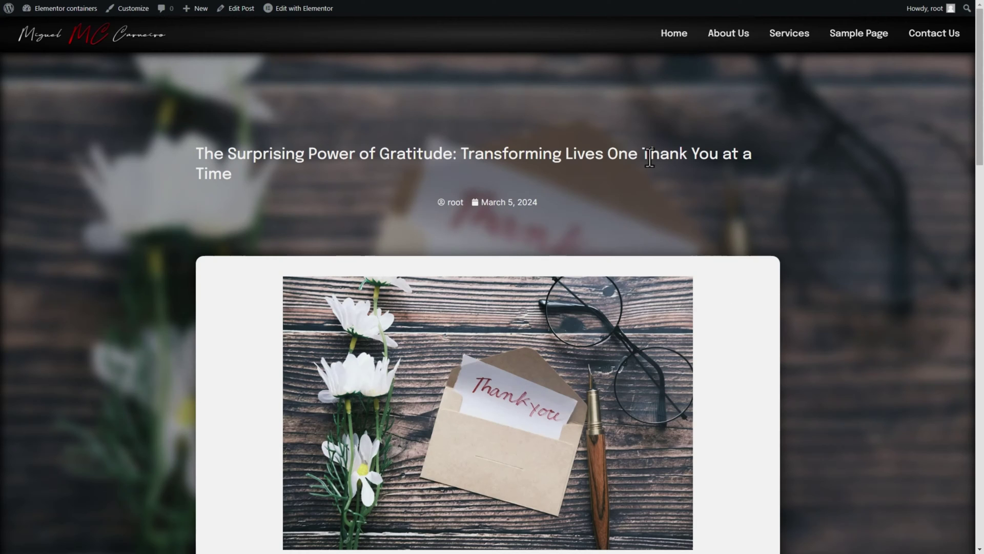
Open the related article "The Art of Mindfulness: Cultivating Present Moment Awareness" and examine the post's title area, background, content box and related articles.
scroll(888, 295, down, 15)
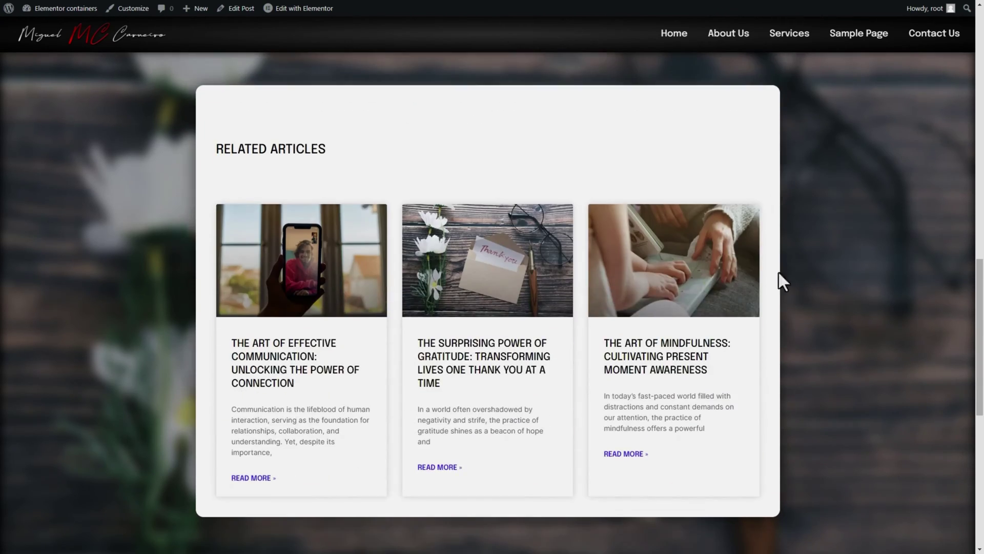
click(664, 345)
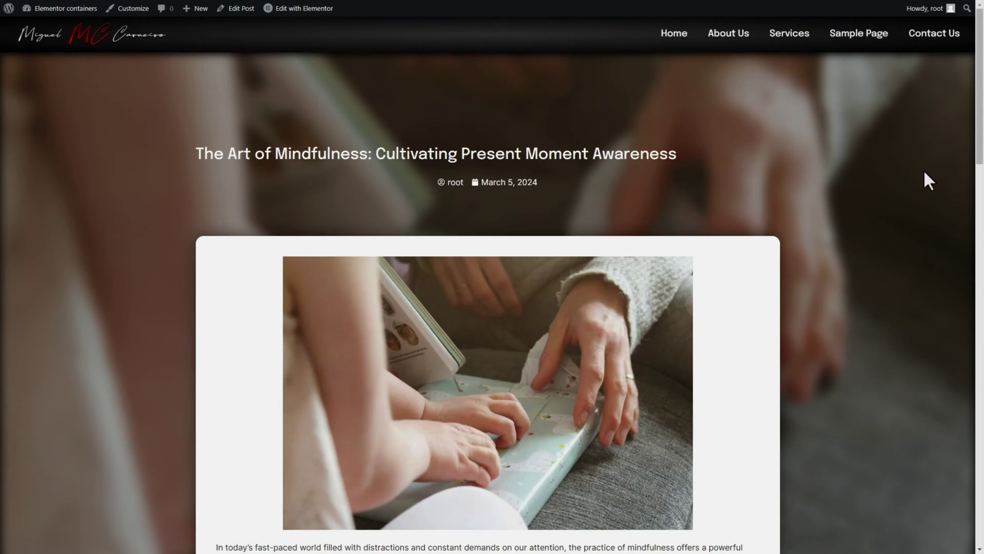
scroll(816, 366, down, 6)
scroll(815, 366, up, 5)
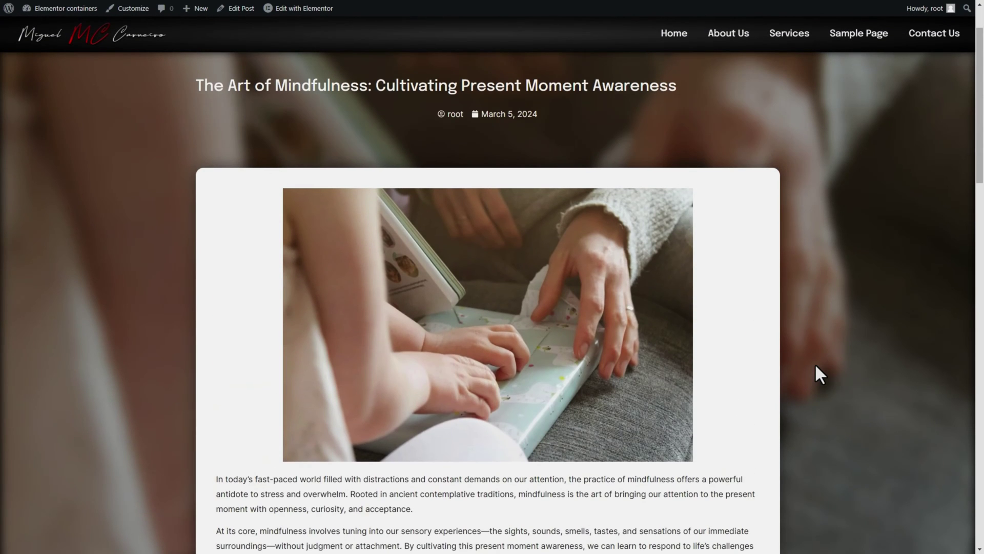
scroll(816, 366, up, 1)
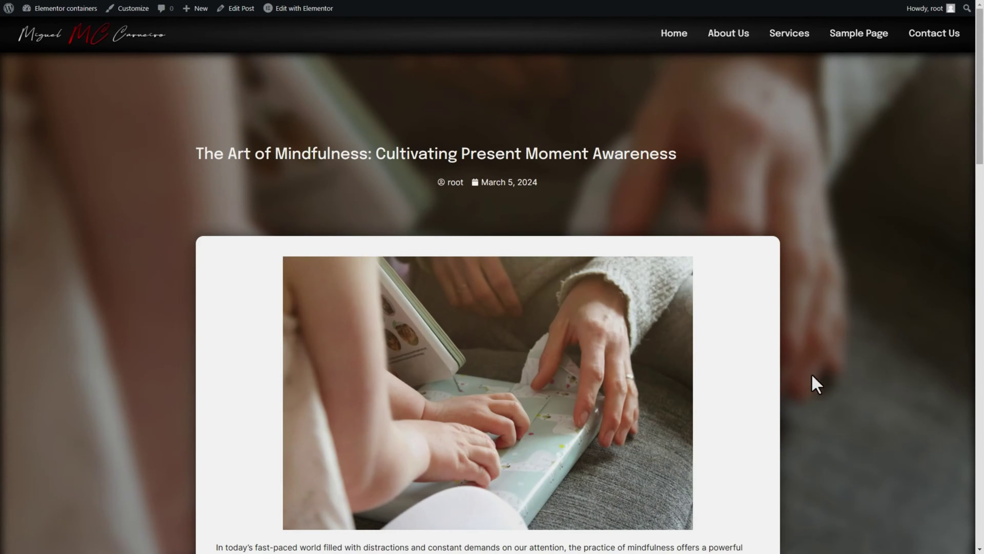
scroll(812, 376, down, 3)
scroll(721, 323, down, 3)
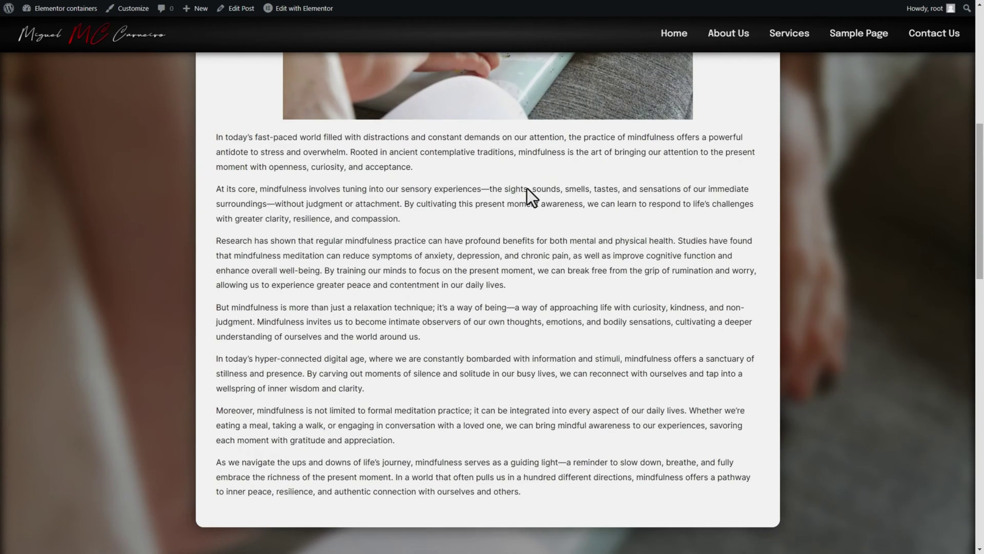
scroll(638, 358, down, 7)
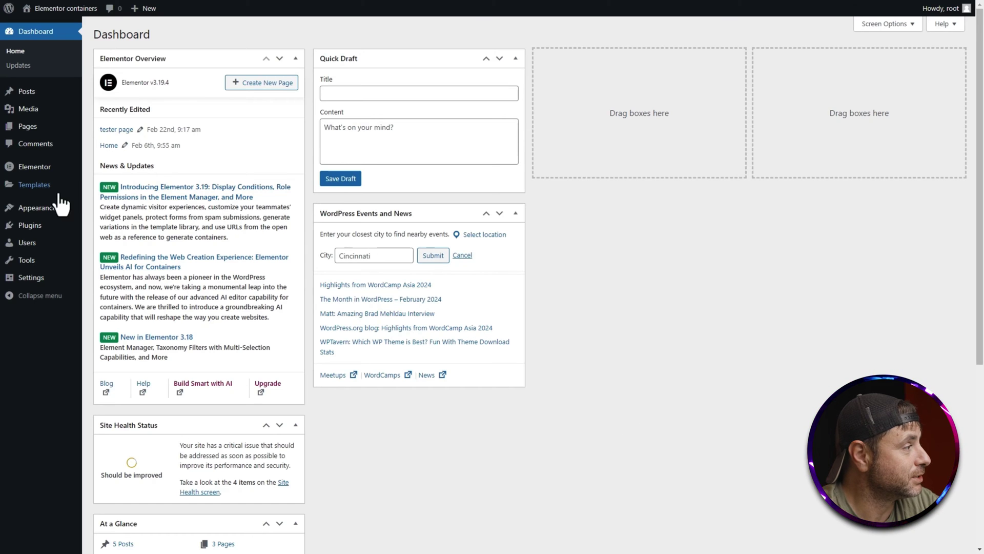
Create a new Single Post template in the Theme Builder and dismiss the template library to start from a blank layout.
mouse_move(38, 190)
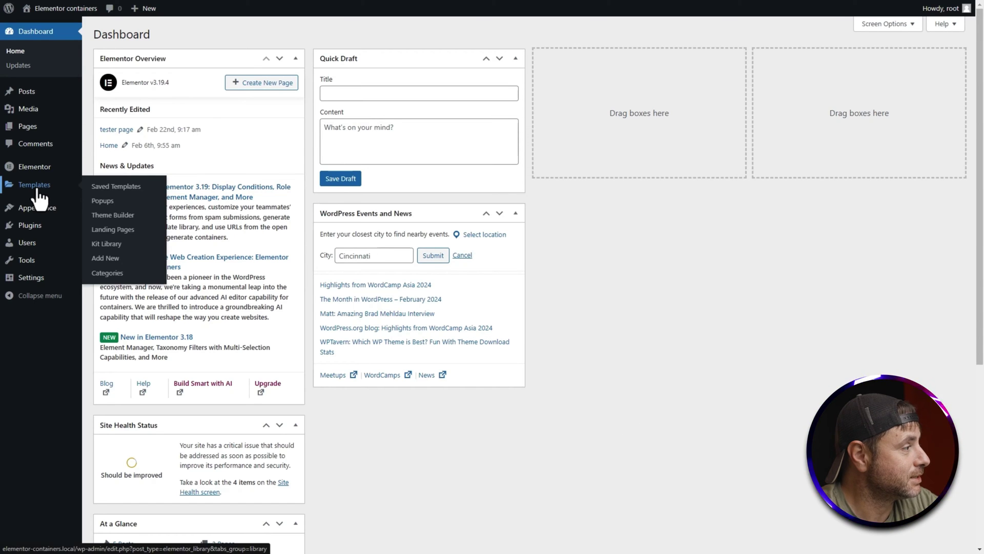
click(112, 216)
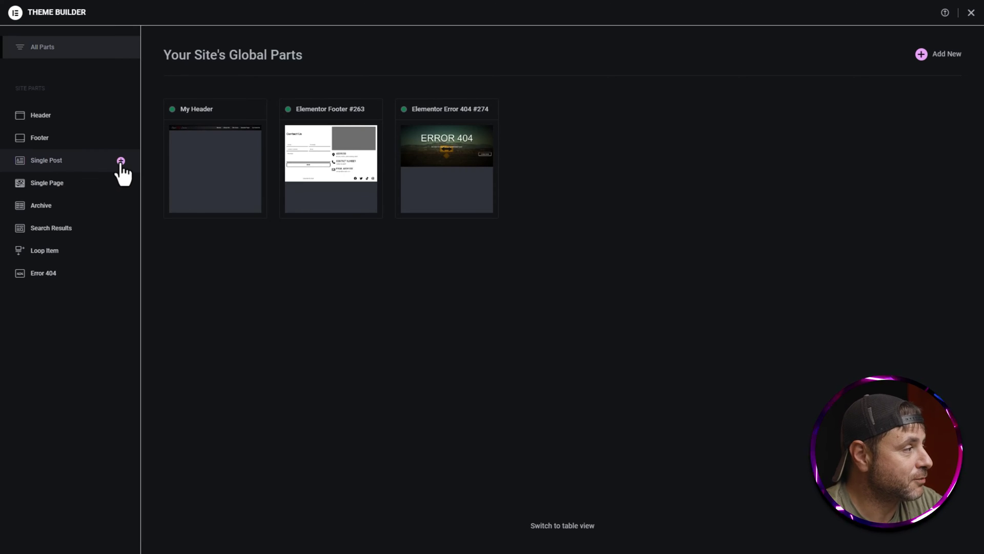
click(76, 160)
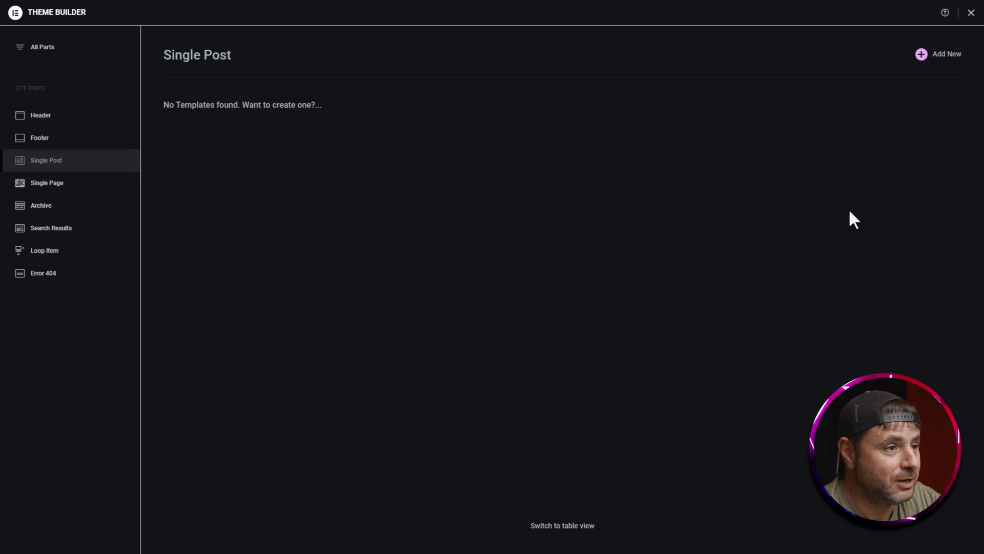
click(946, 60)
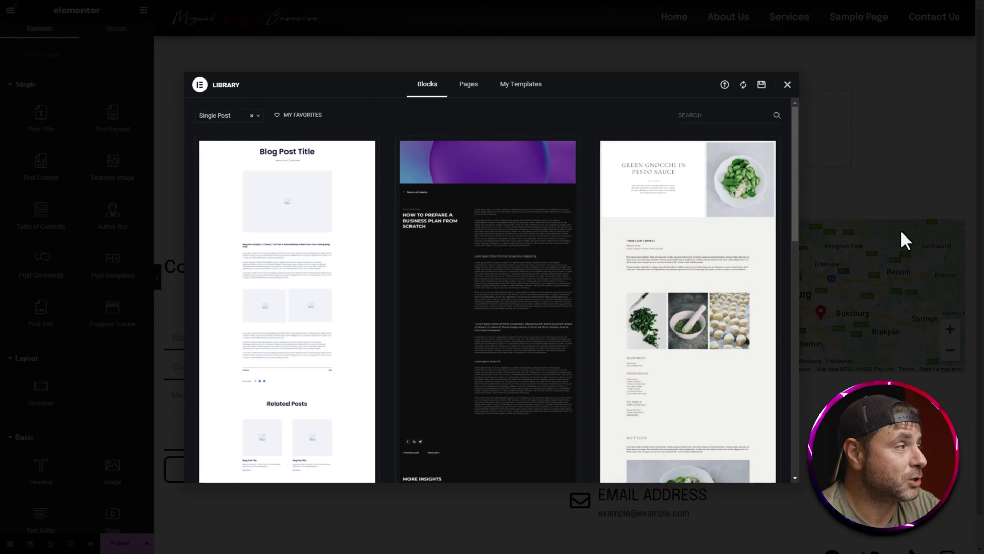
click(787, 85)
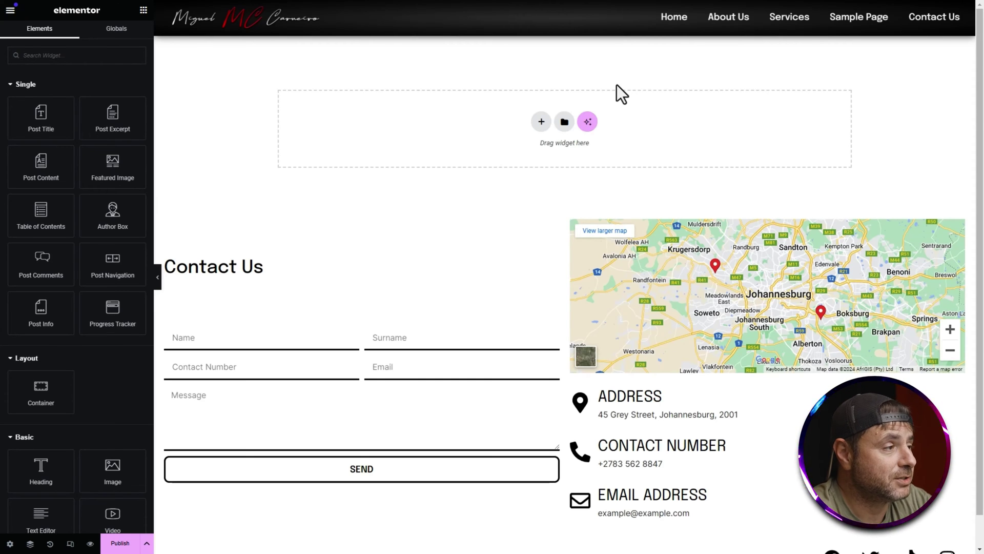
Add a single-column container with vertical direction to the template and set its overflow to Hidden.
click(542, 121)
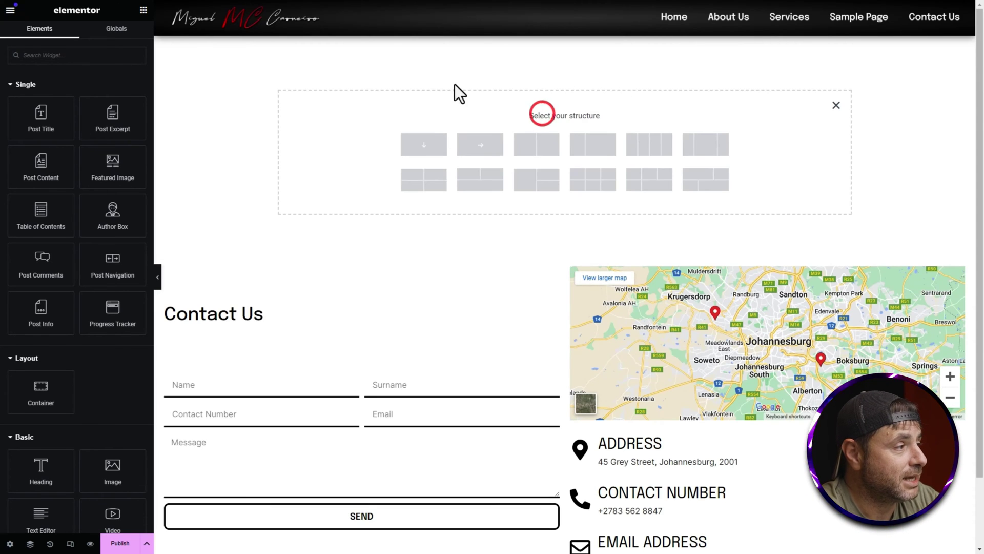
click(424, 154)
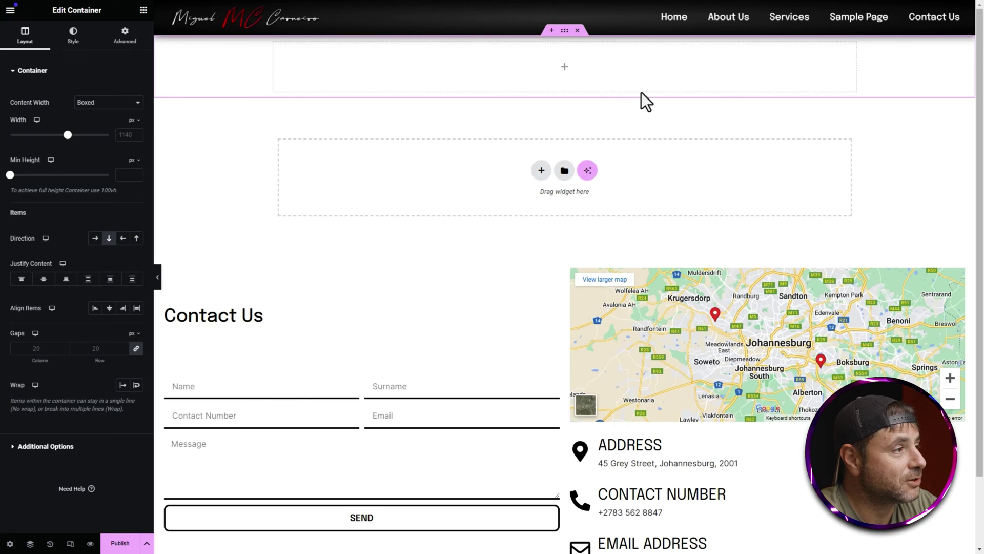
click(564, 31)
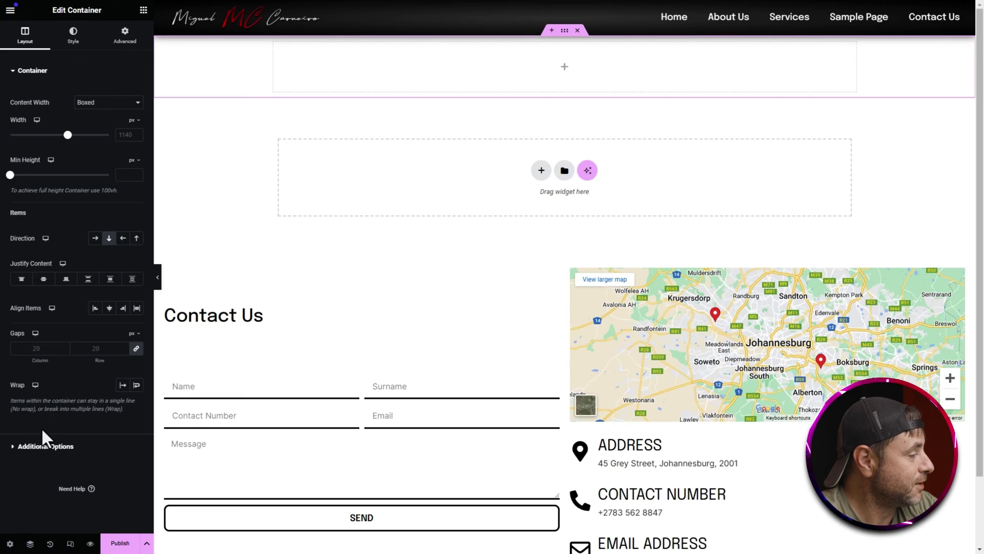
click(43, 446)
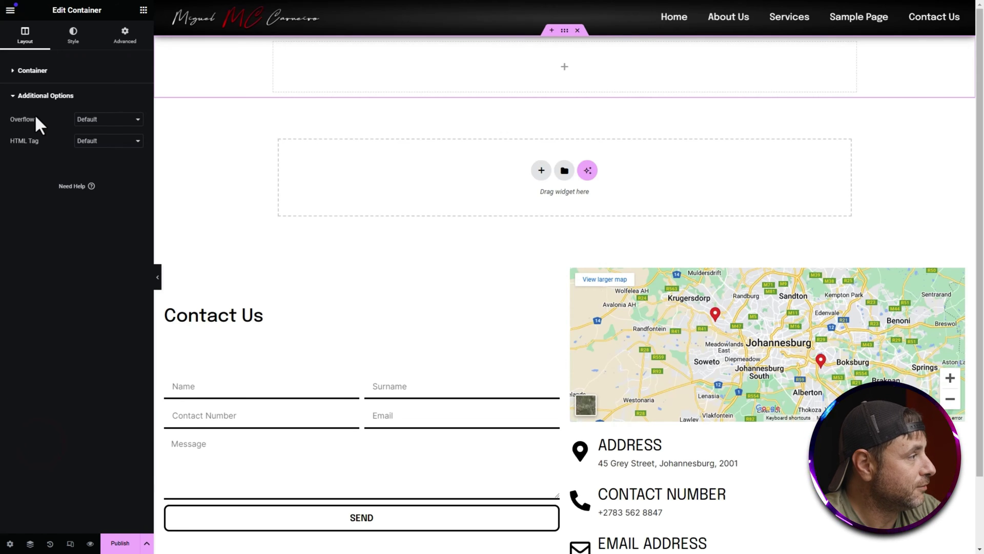
click(105, 117)
click(99, 139)
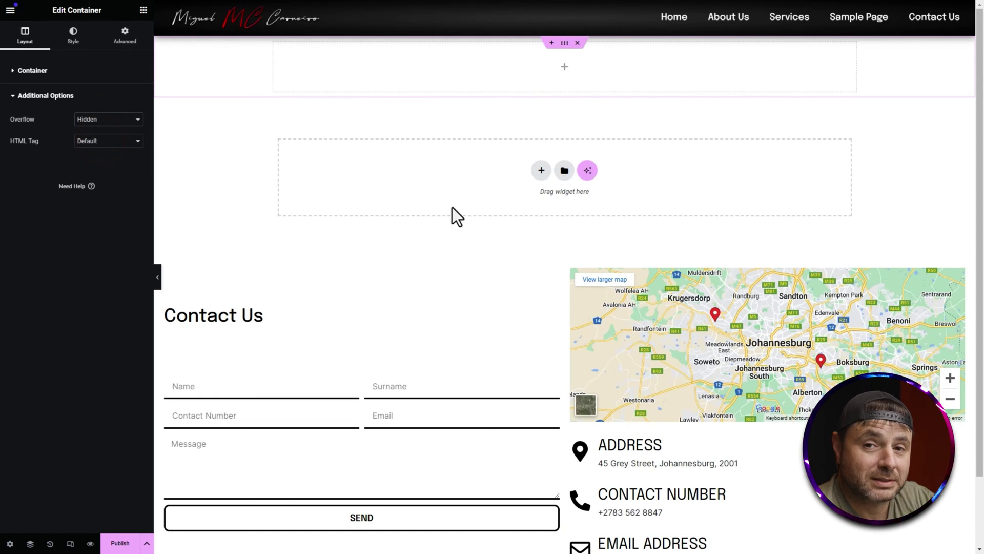
Give the container a classic background with a solid black color.
click(73, 33)
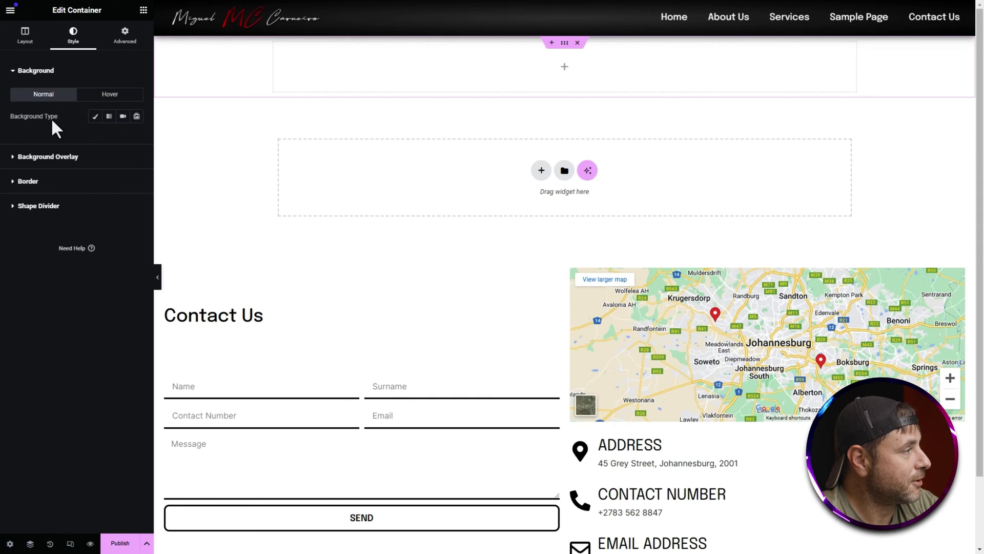
click(96, 117)
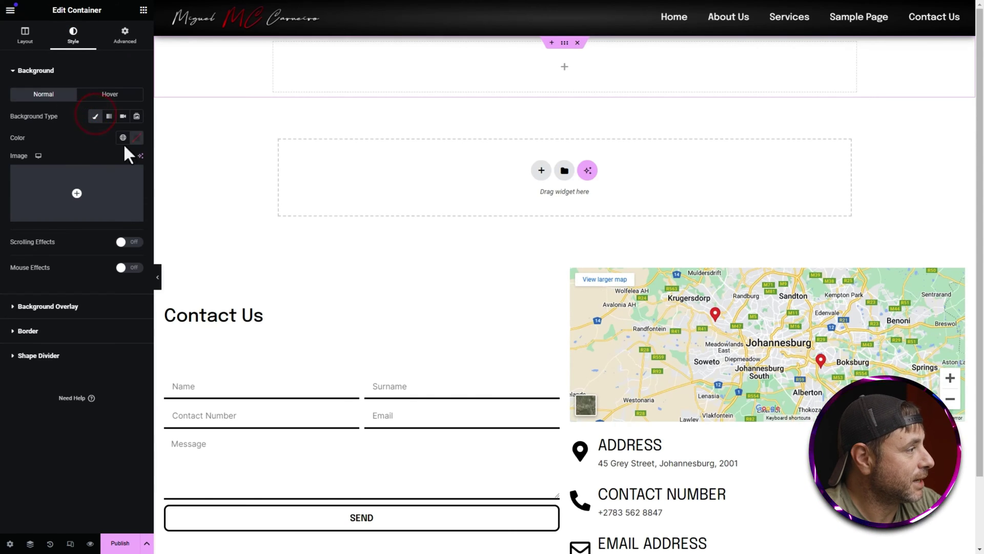
click(138, 136)
click(54, 133)
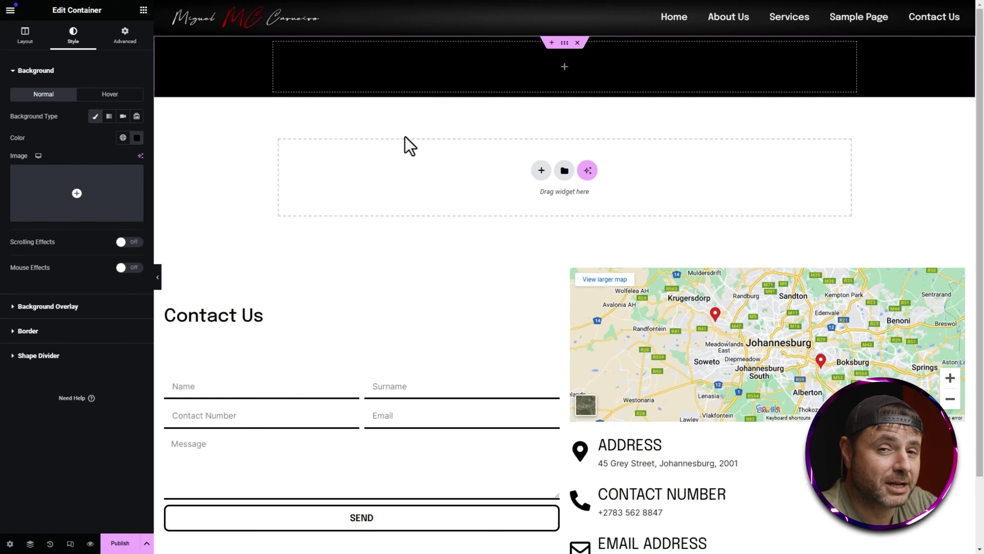
Add a classic background overlay to the container that uses the post's Featured Image as its dynamic image.
click(72, 307)
click(122, 140)
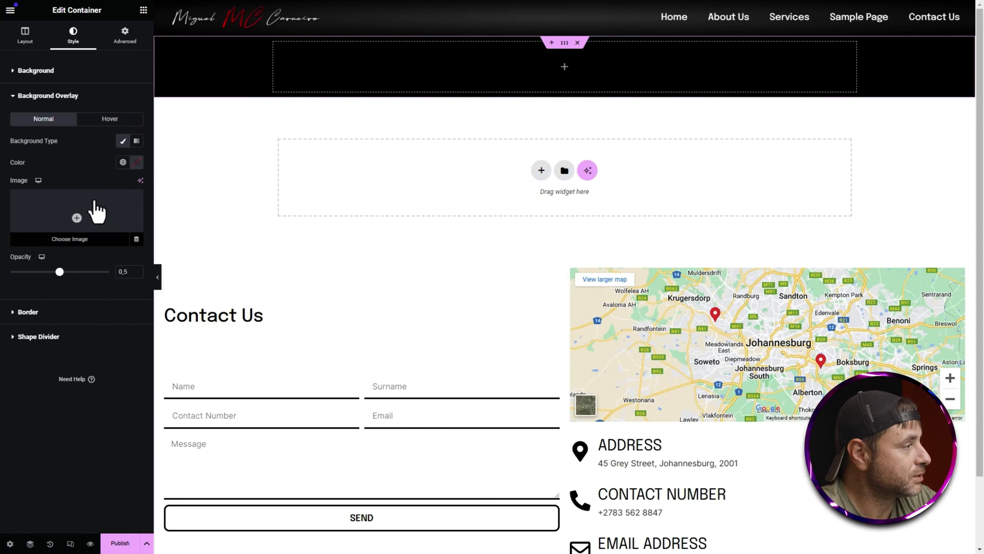
click(136, 239)
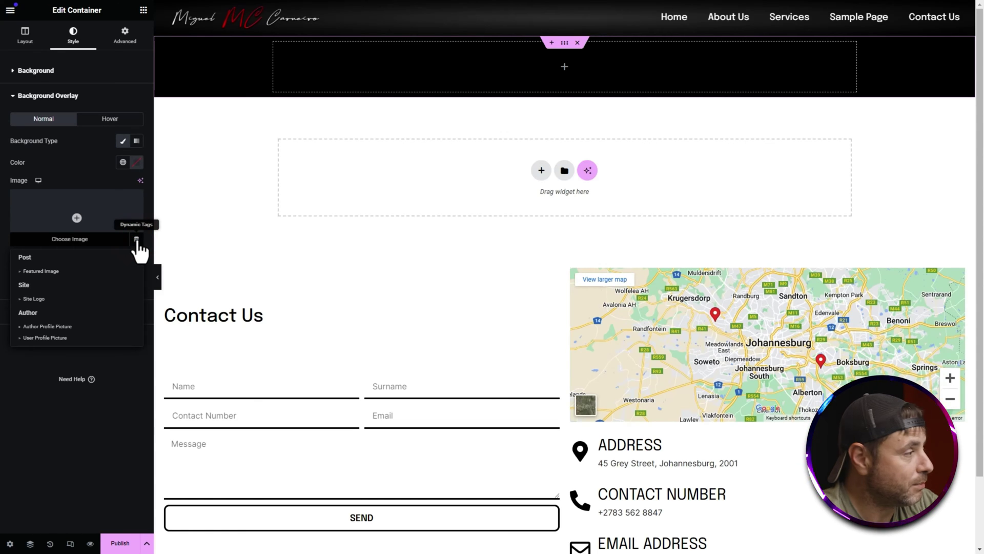
click(41, 271)
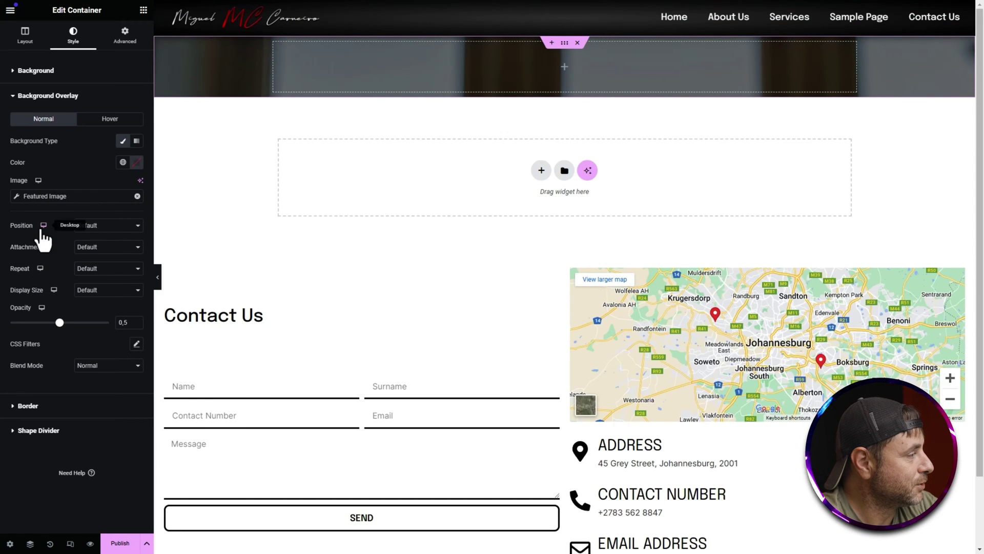
Set the overlay image to Center Center position, Fixed attachment, No-repeat and Cover display size.
click(89, 226)
click(92, 244)
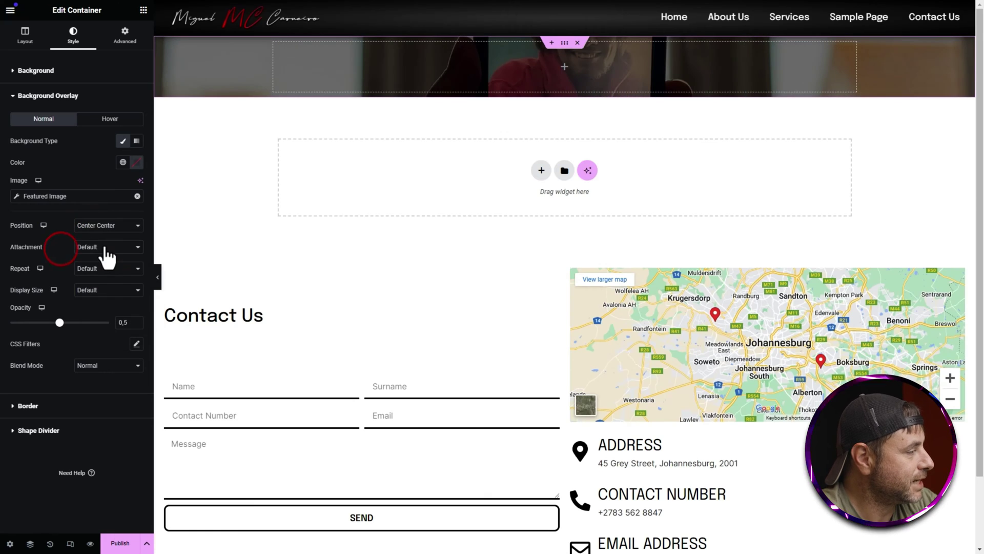
click(102, 247)
click(82, 273)
click(93, 284)
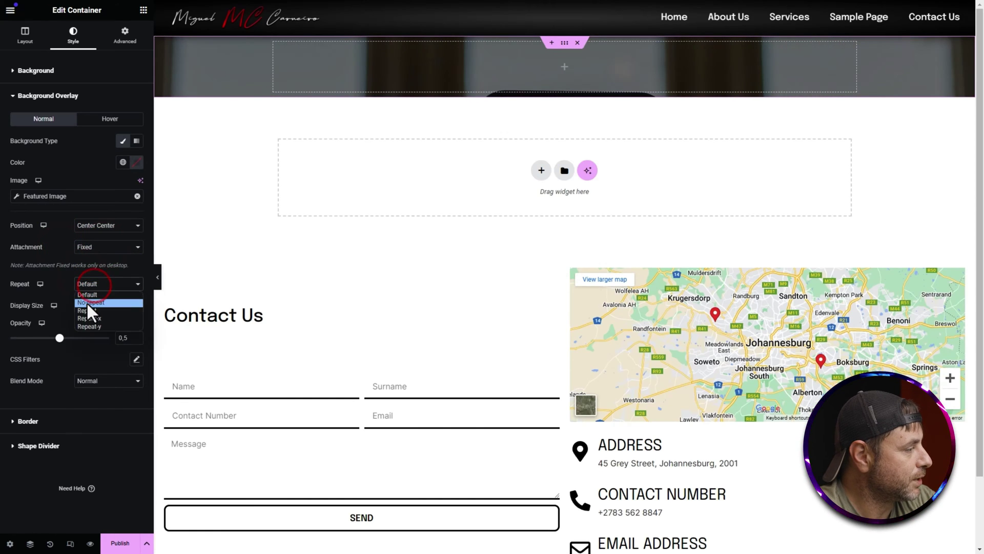
click(87, 302)
click(97, 306)
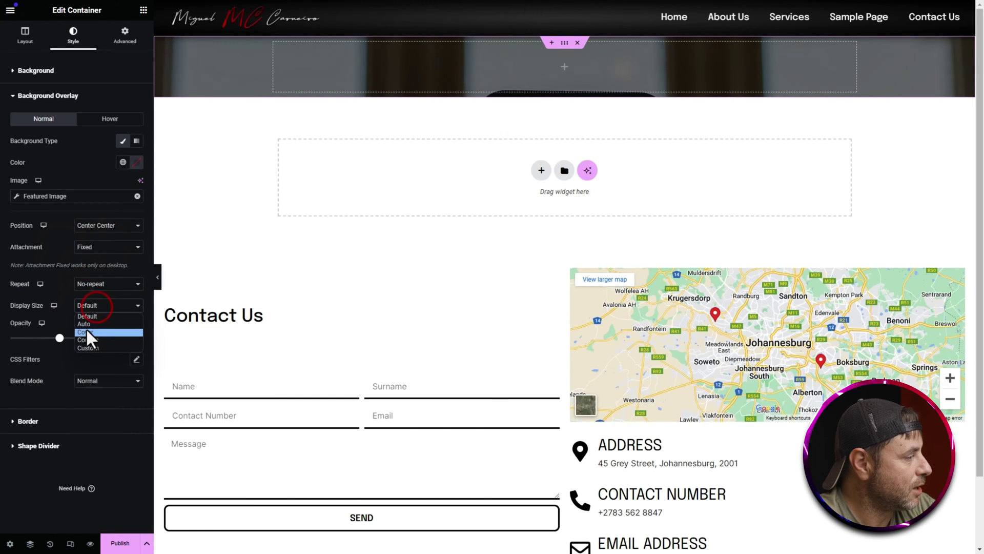
click(86, 331)
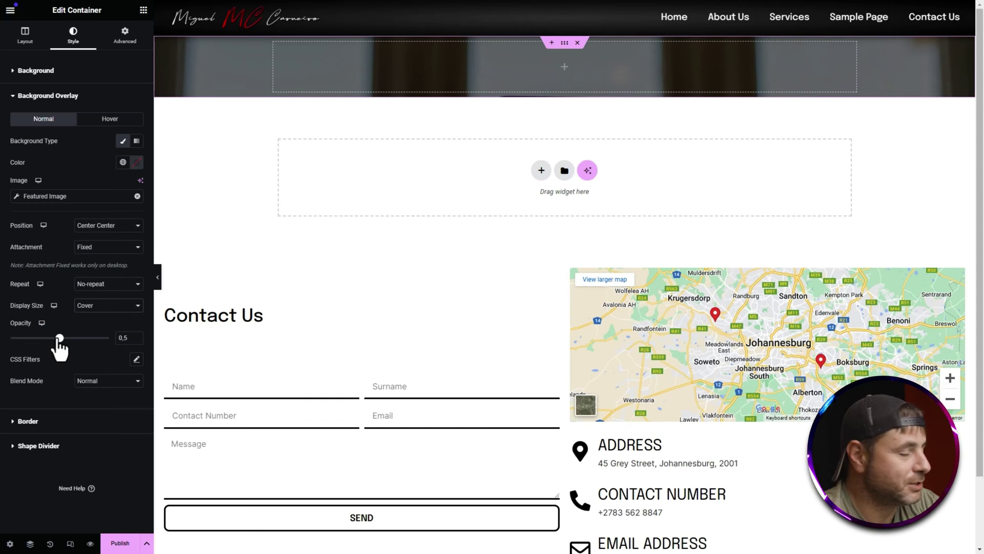
Set the background overlay's opacity to 0.7 and its CSS blur filter to 10.
drag(60, 338, 79, 338)
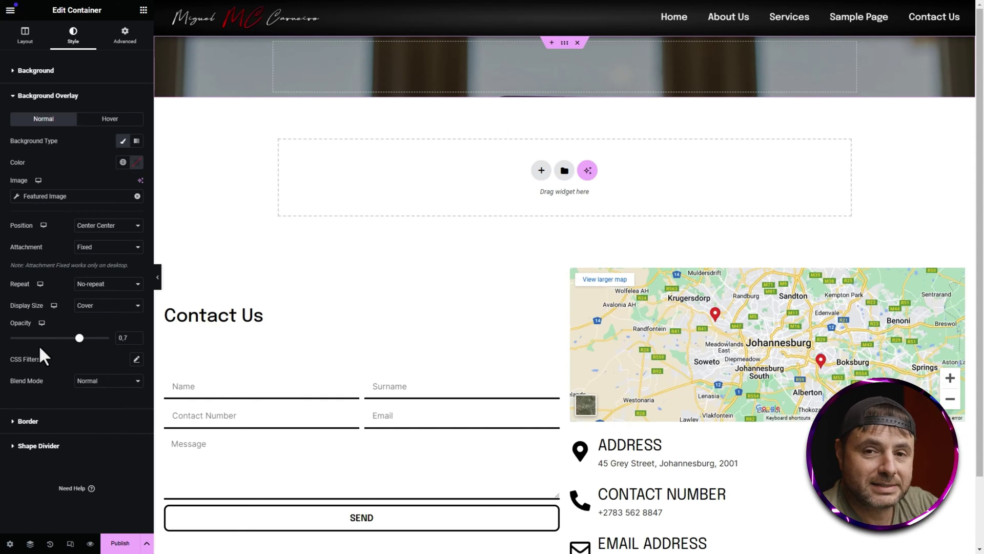
click(136, 360)
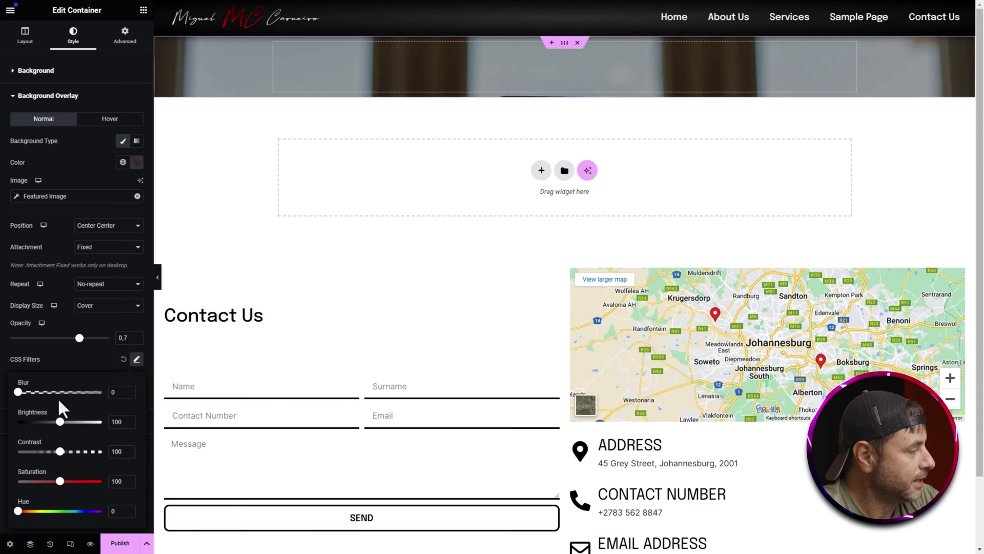
drag(18, 392, 104, 394)
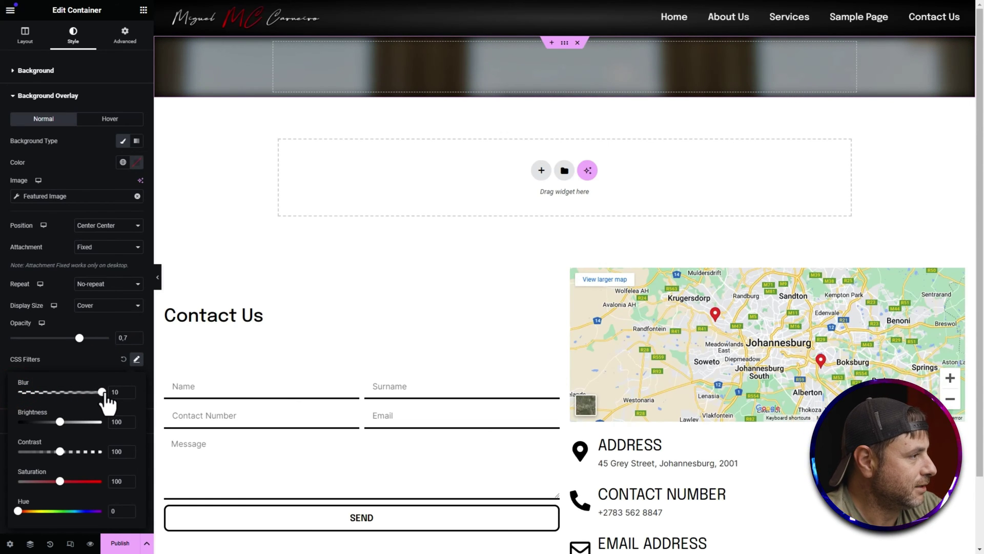
click(71, 361)
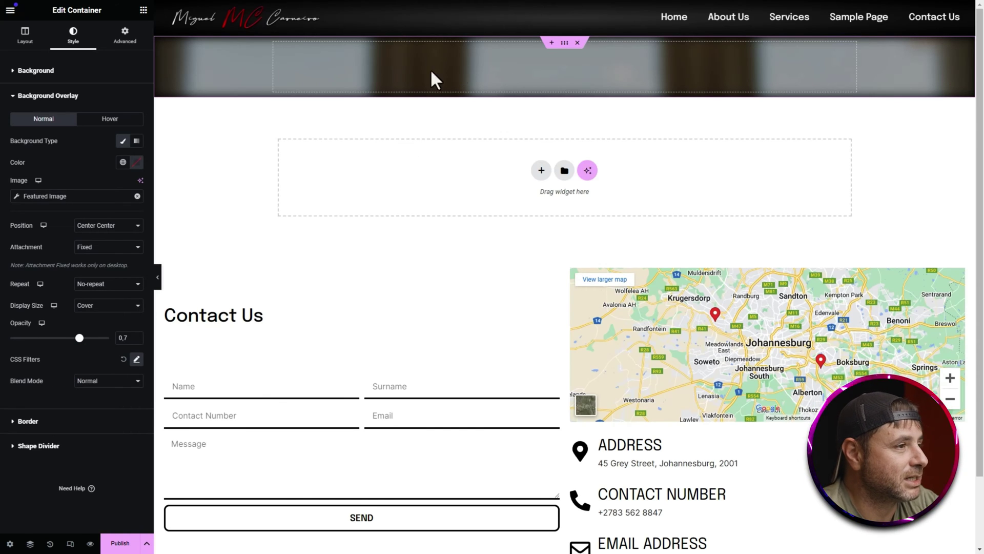
Try a white #FFFFFF background color behind the container's featured image overlay.
click(463, 69)
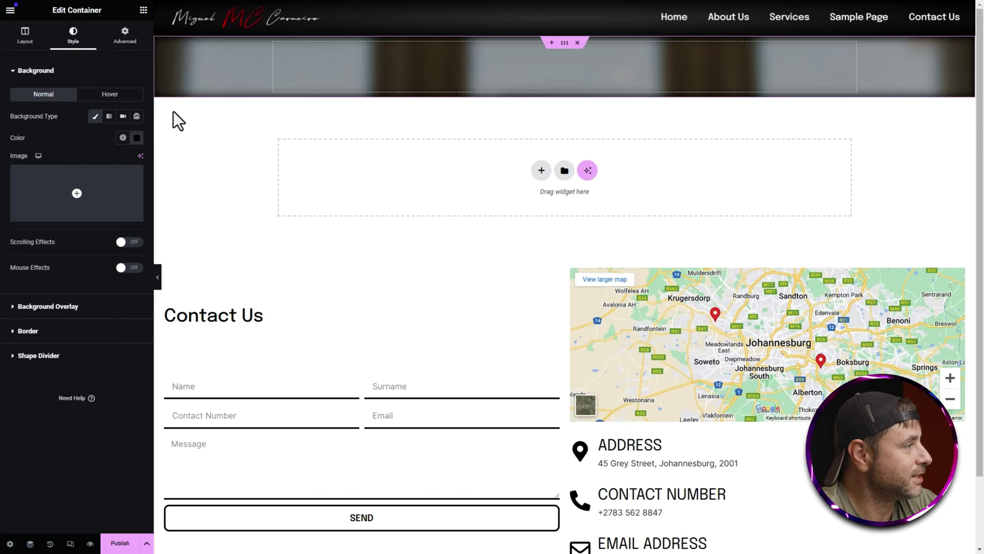
click(136, 137)
drag(126, 210, 42, 194)
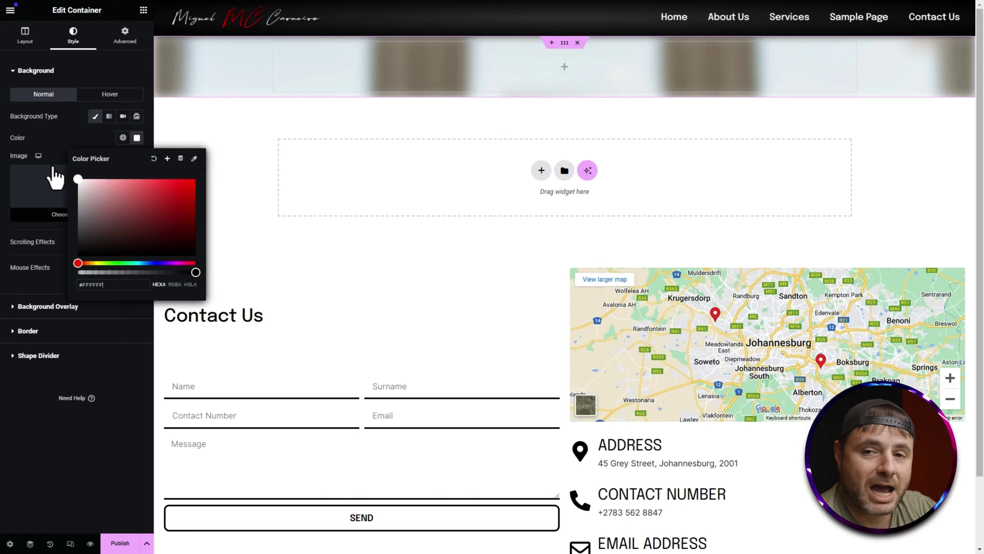
click(251, 110)
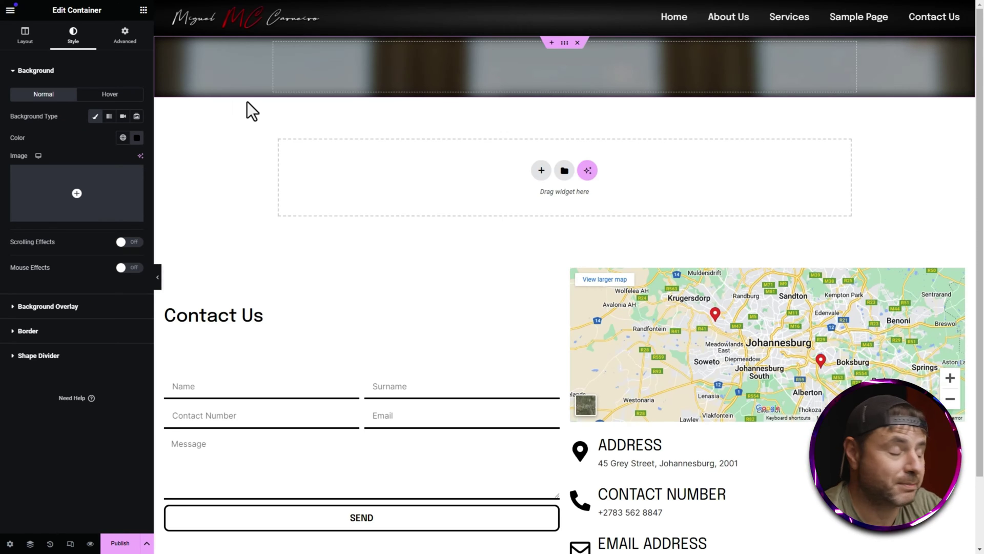
Add a Spacer widget to the featured-image container and set its space to 150 px.
click(143, 10)
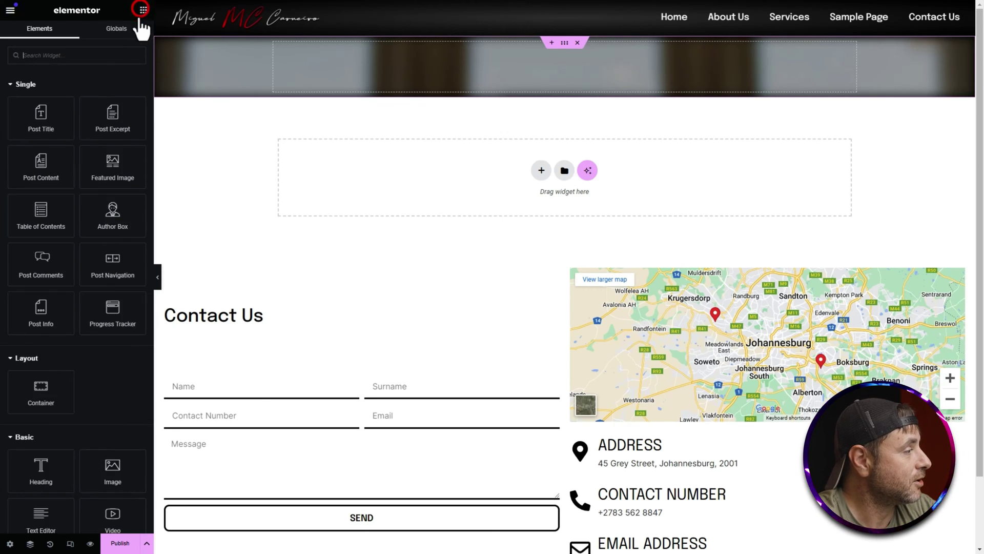
scroll(104, 205, down, 5)
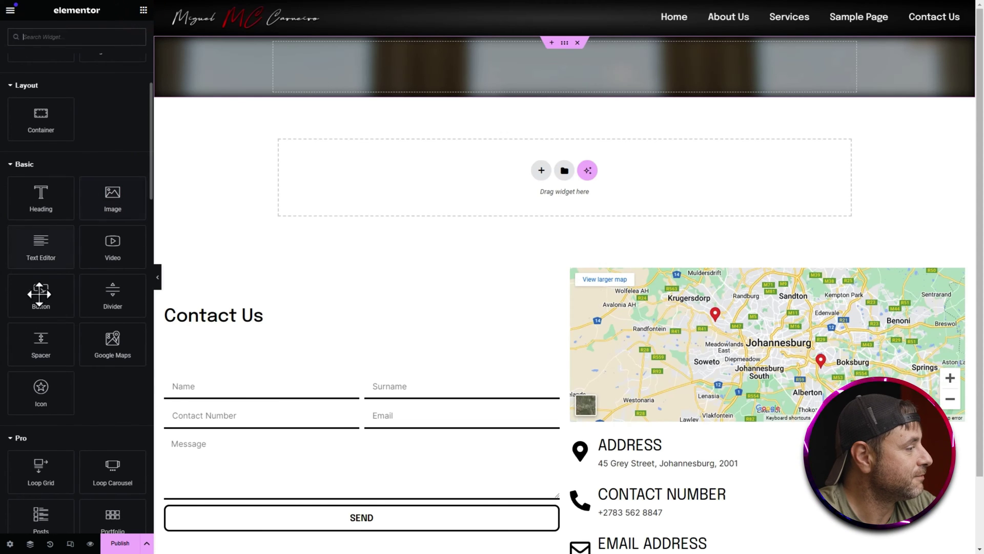
drag(38, 354, 539, 73)
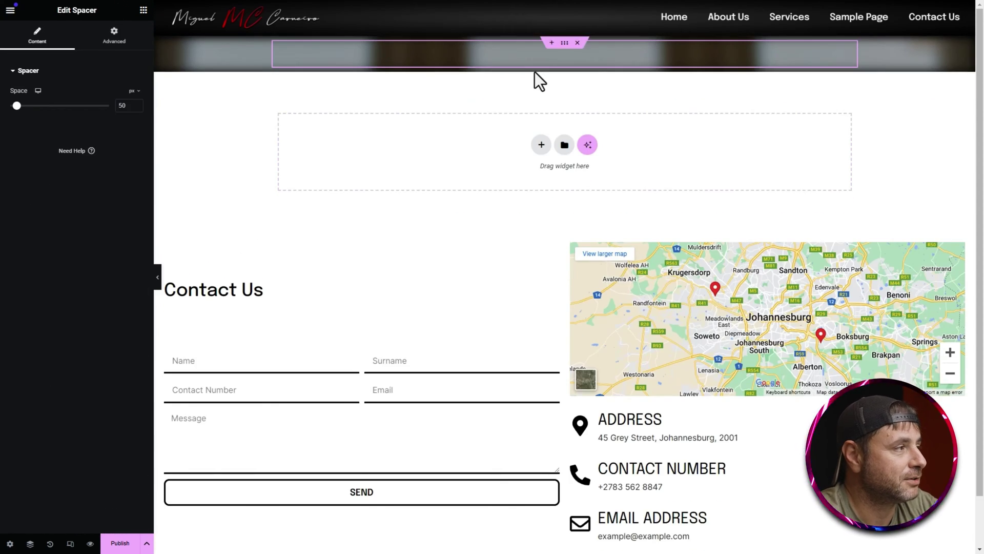
click(121, 106)
text(150)
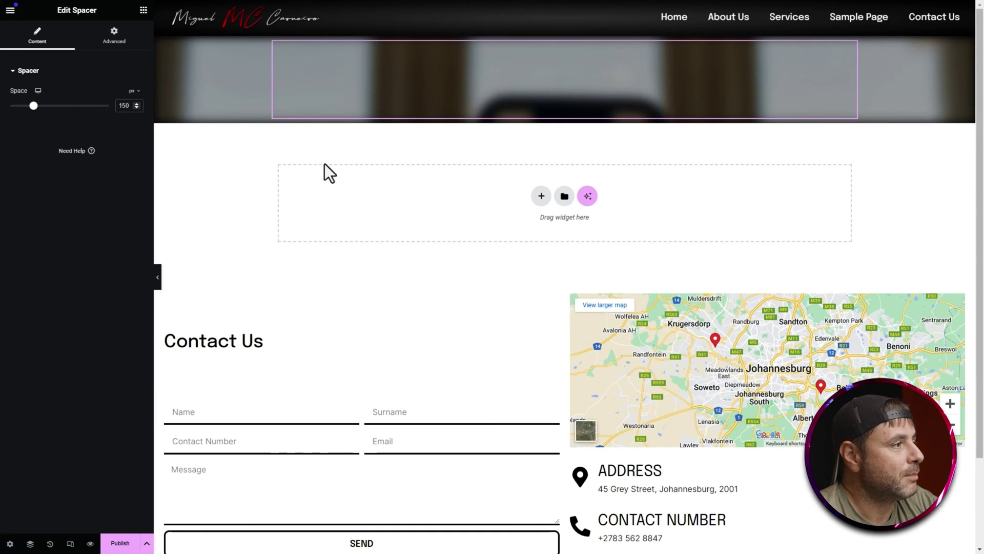
Duplicate the spacer and set the copy's space to 50 px.
right_click(431, 81)
click(444, 122)
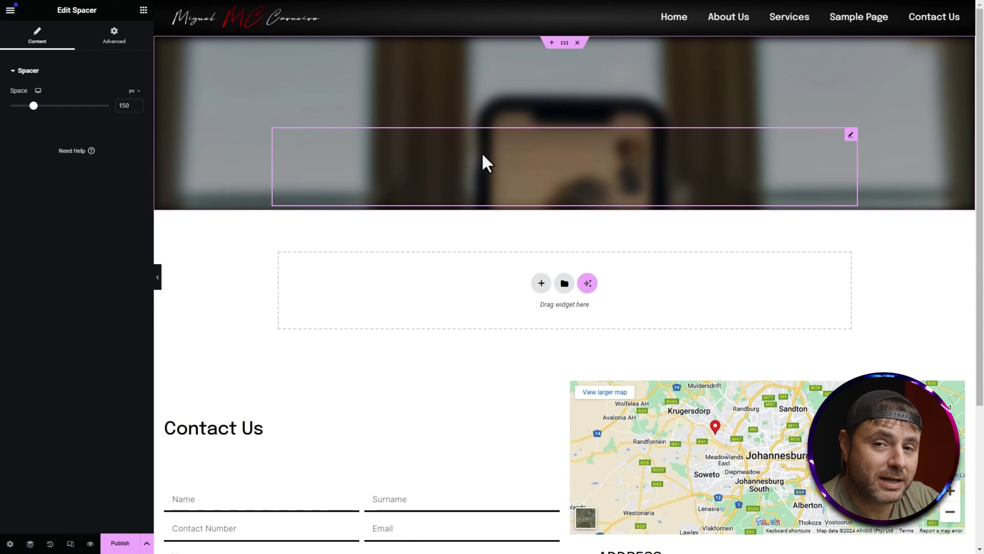
key(ctrl+z)
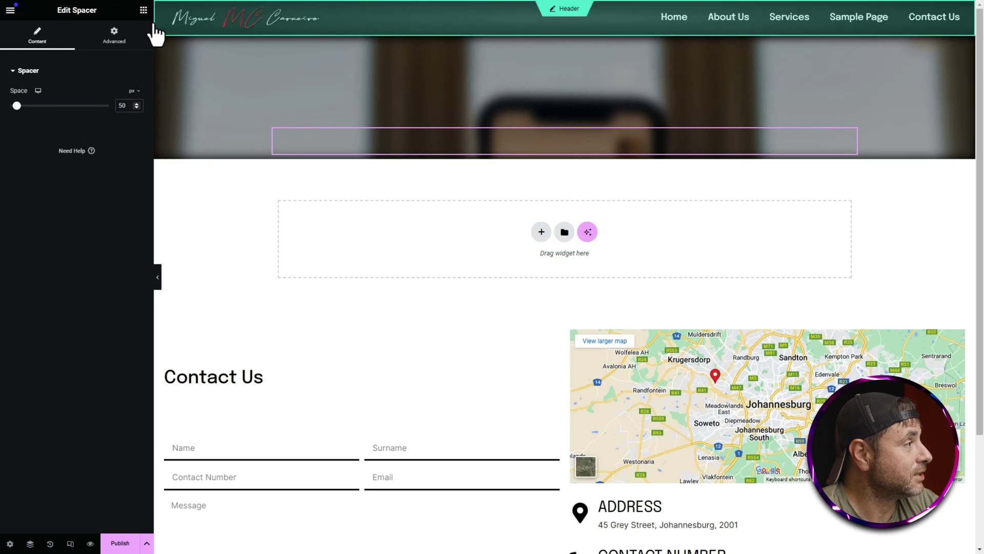
Add a Post Title widget between the two spacers and center-align it.
click(143, 10)
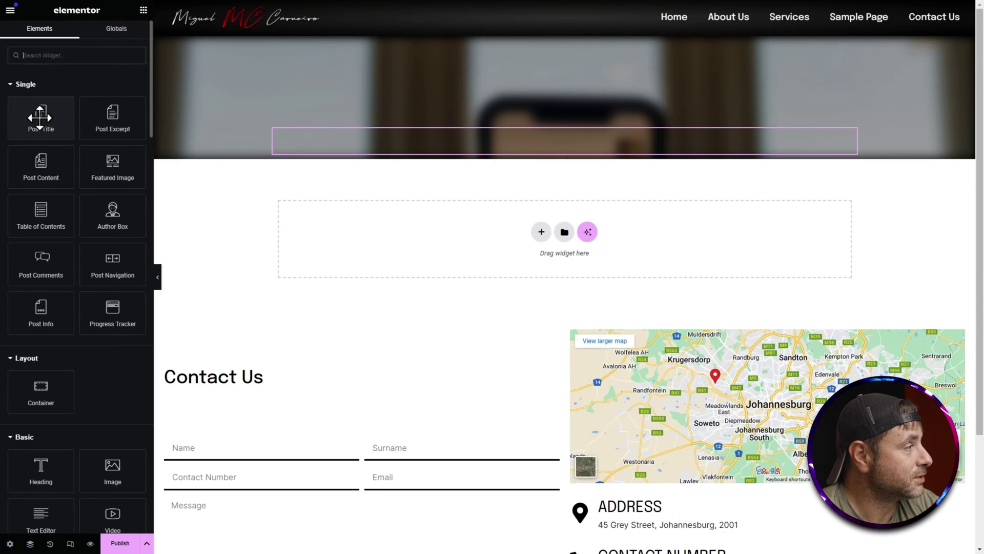
drag(40, 116, 498, 110)
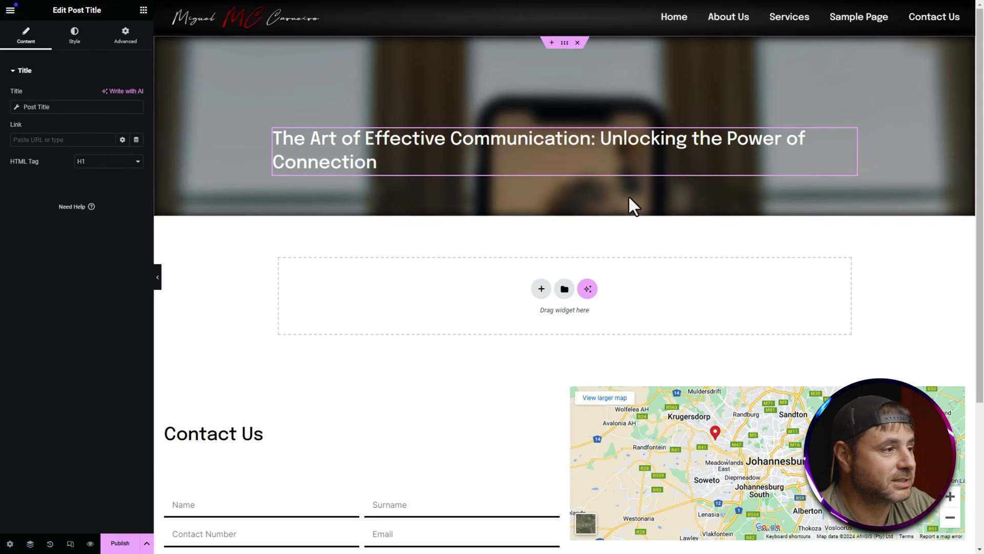
click(75, 37)
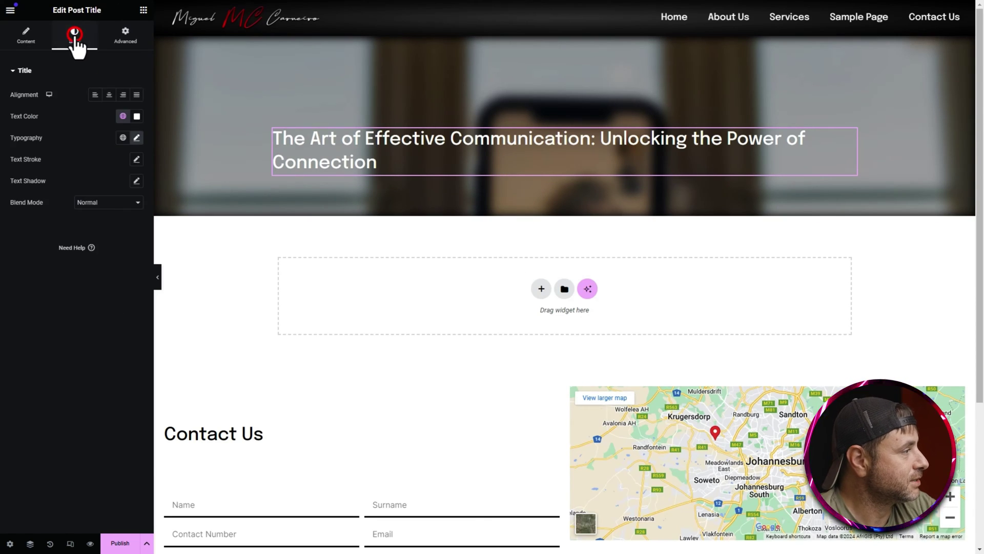
click(109, 95)
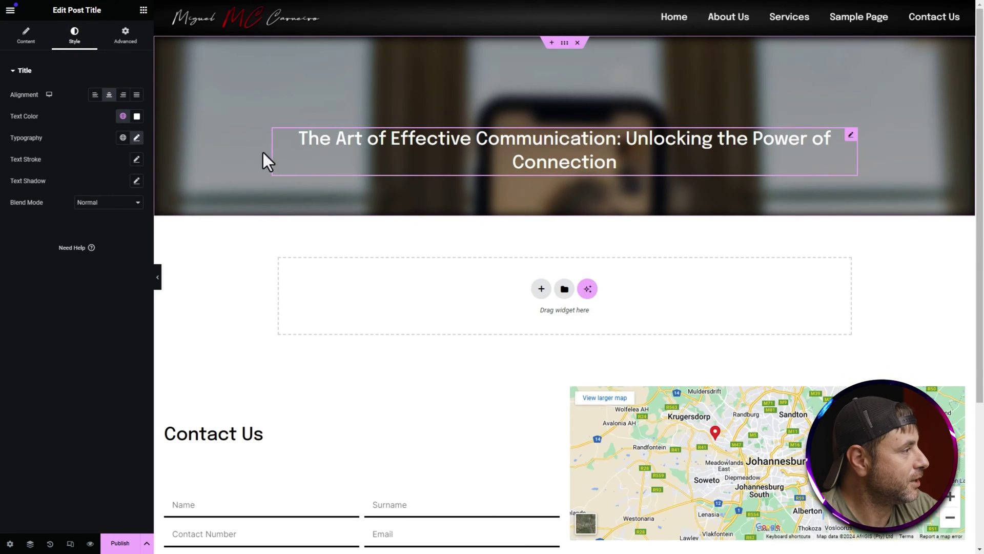
Set the post title's typography to a 25 px size with Uppercase transform.
click(136, 138)
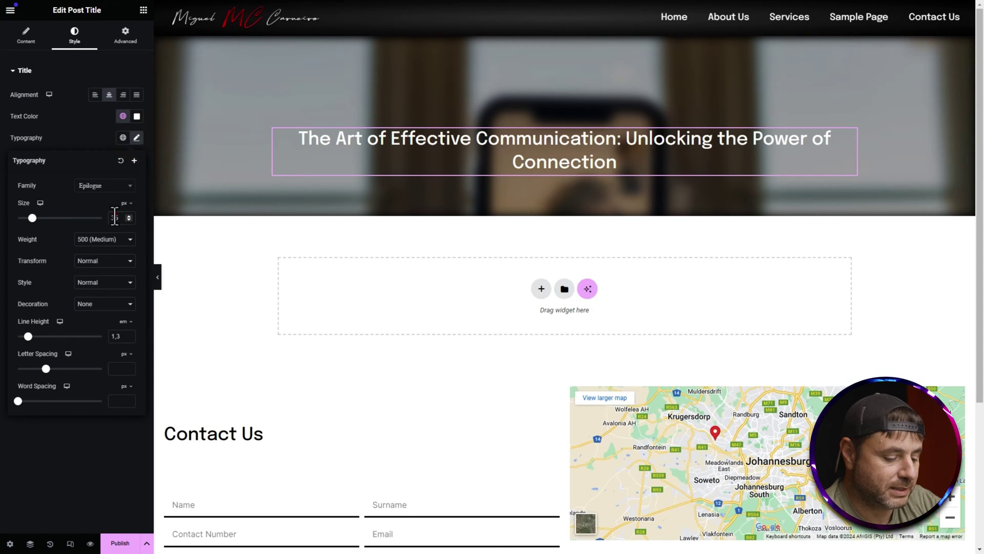
double_click(114, 218)
text(25)
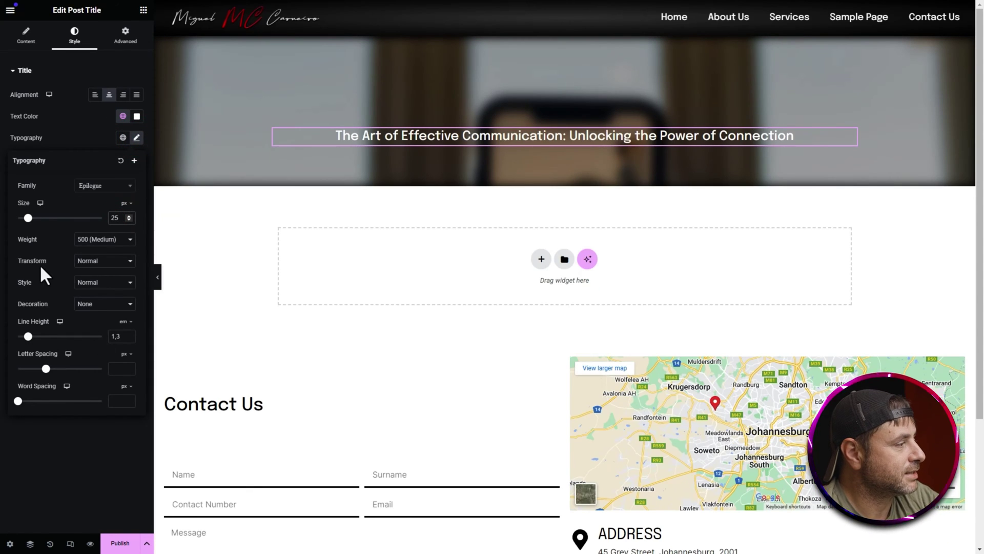
click(87, 261)
click(91, 279)
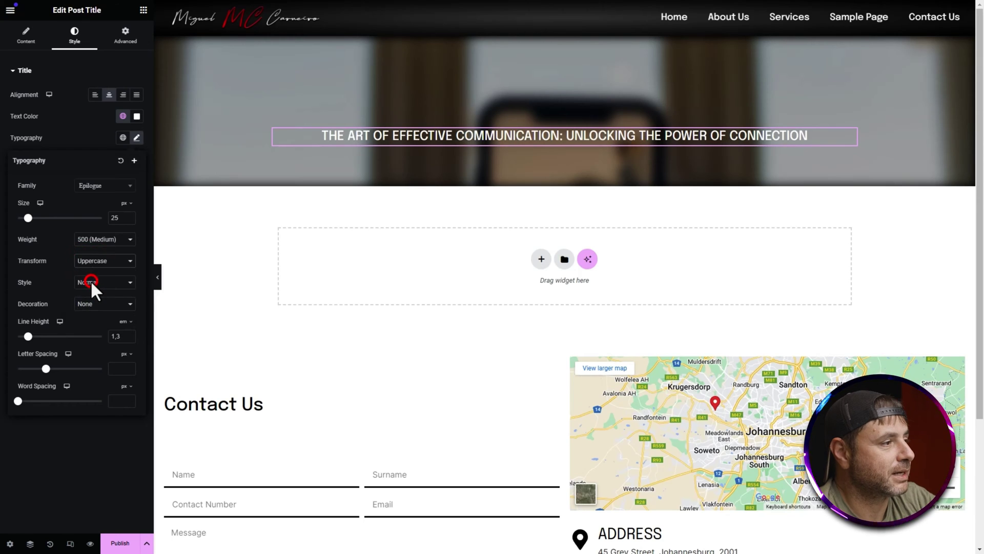
click(65, 163)
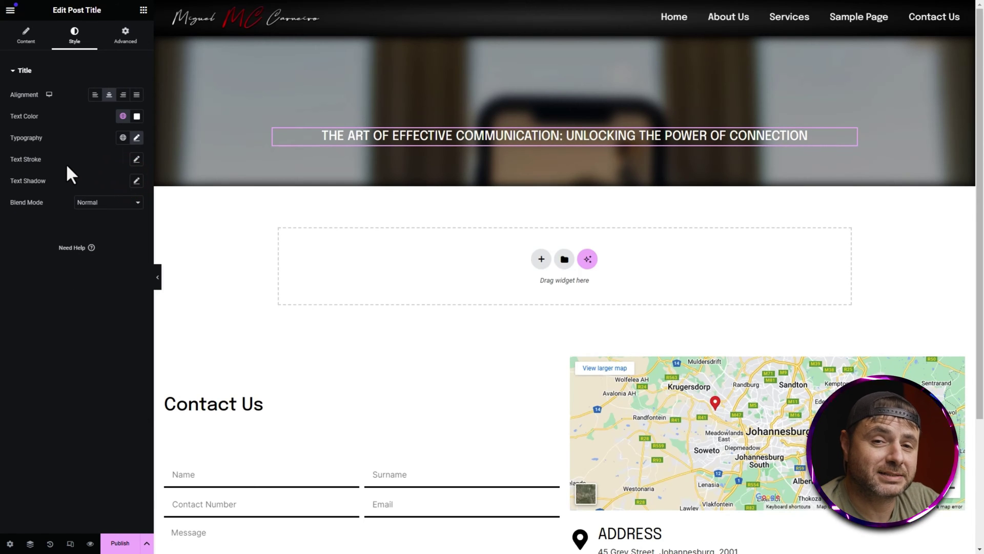
Add a text shadow to the post title with a blur of 3.
click(136, 180)
click(129, 208)
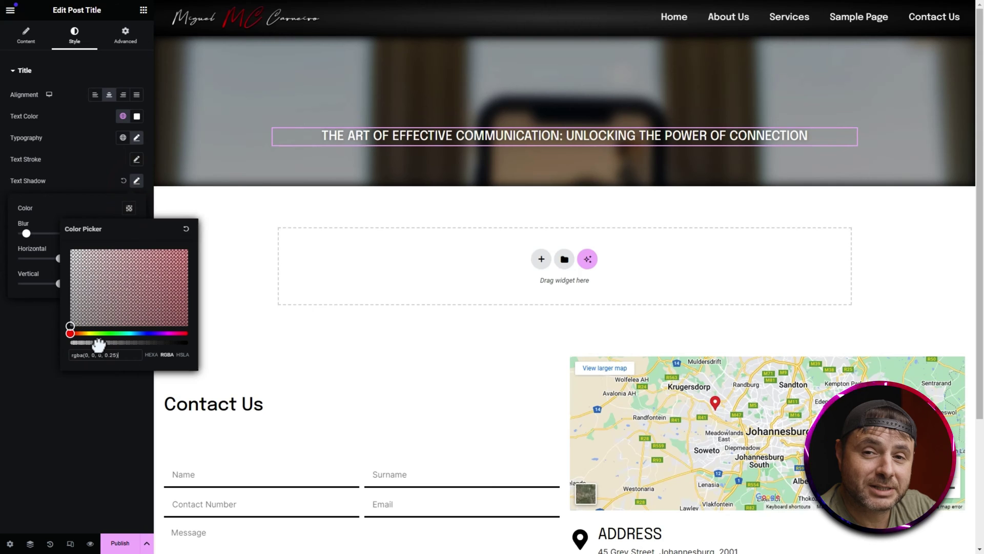
click(86, 207)
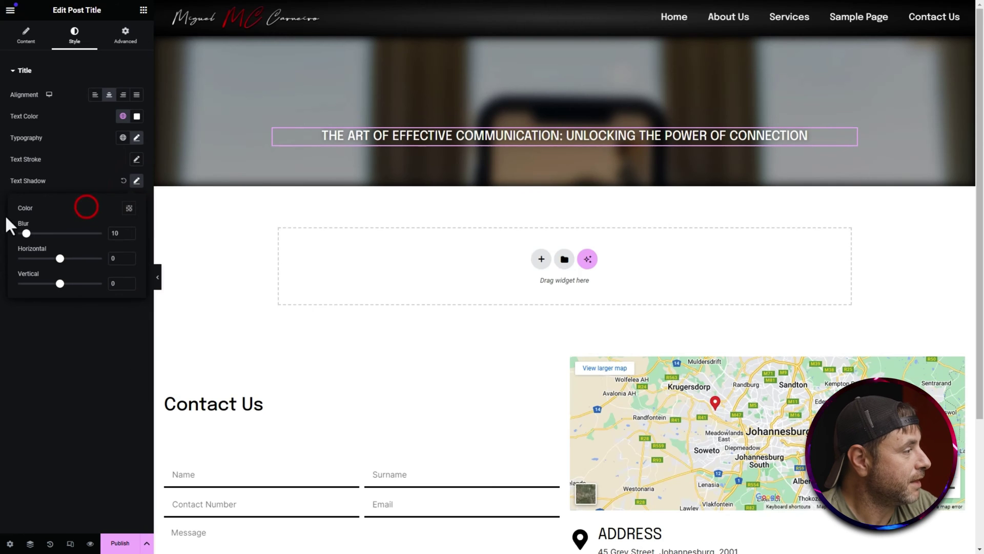
double_click(116, 233)
text(3)
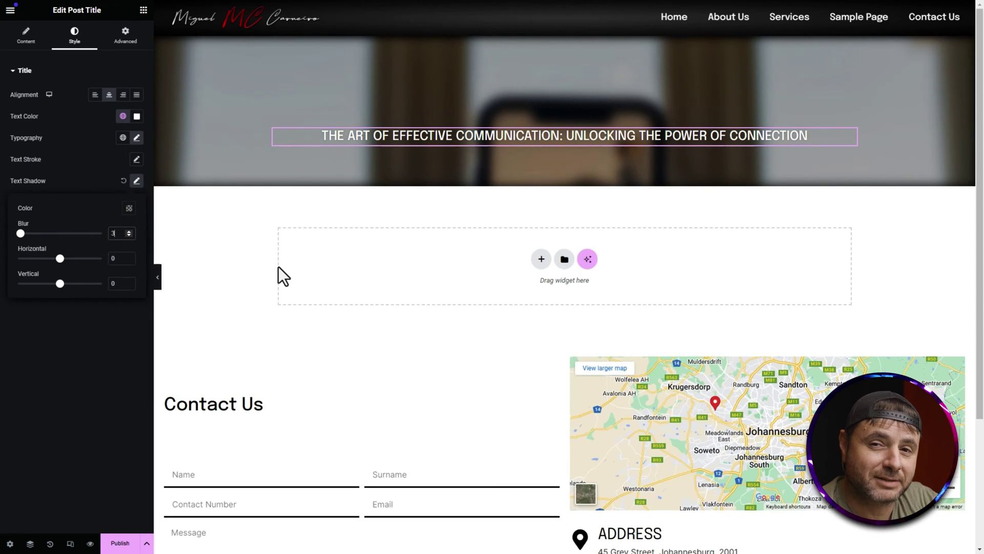
click(245, 251)
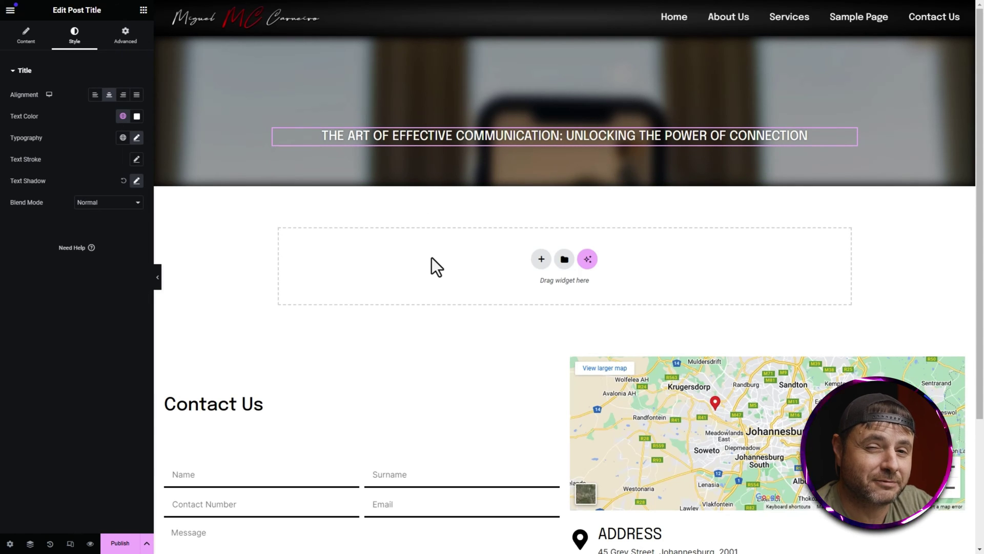
Add a Post Info widget below the post title and remove its Time and Comments items.
click(143, 10)
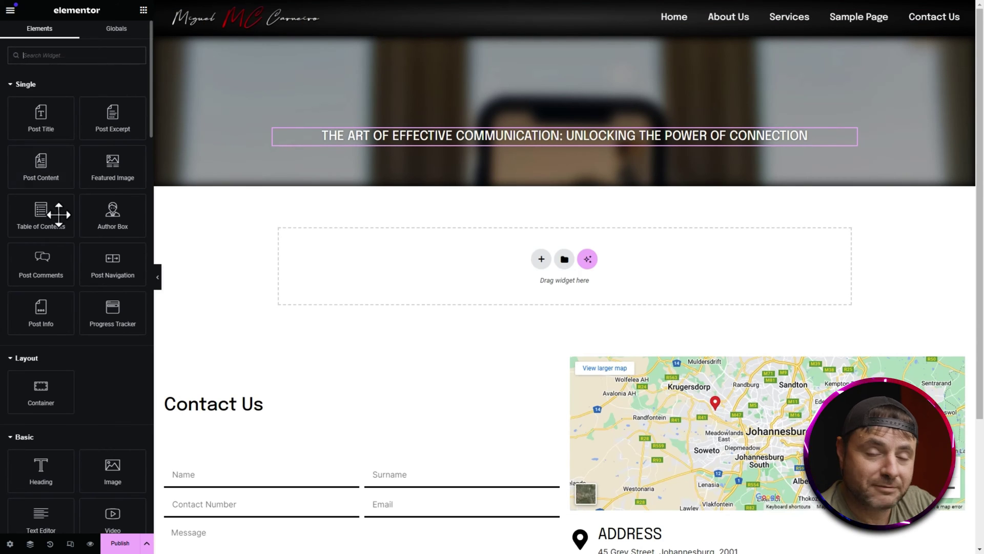
drag(37, 314, 522, 148)
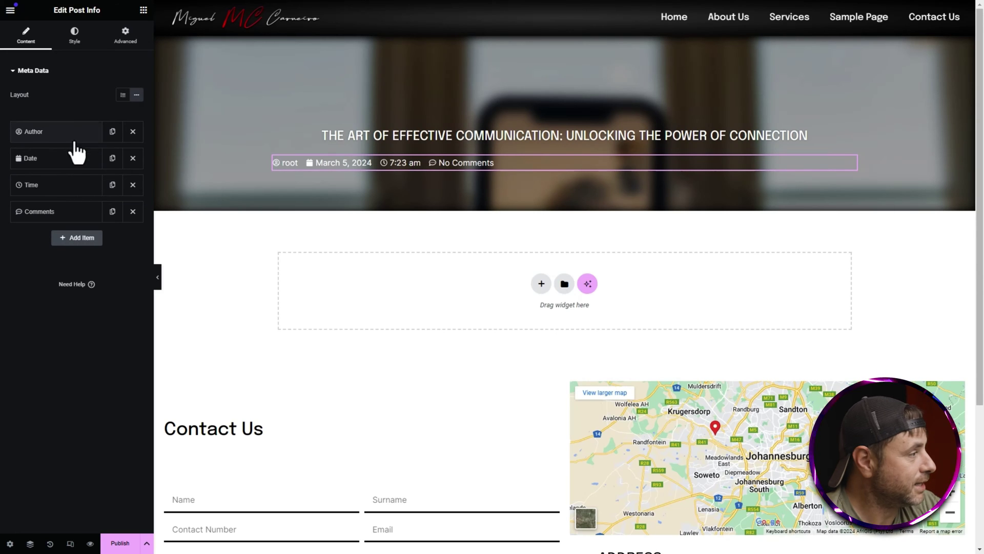
click(132, 185)
click(132, 184)
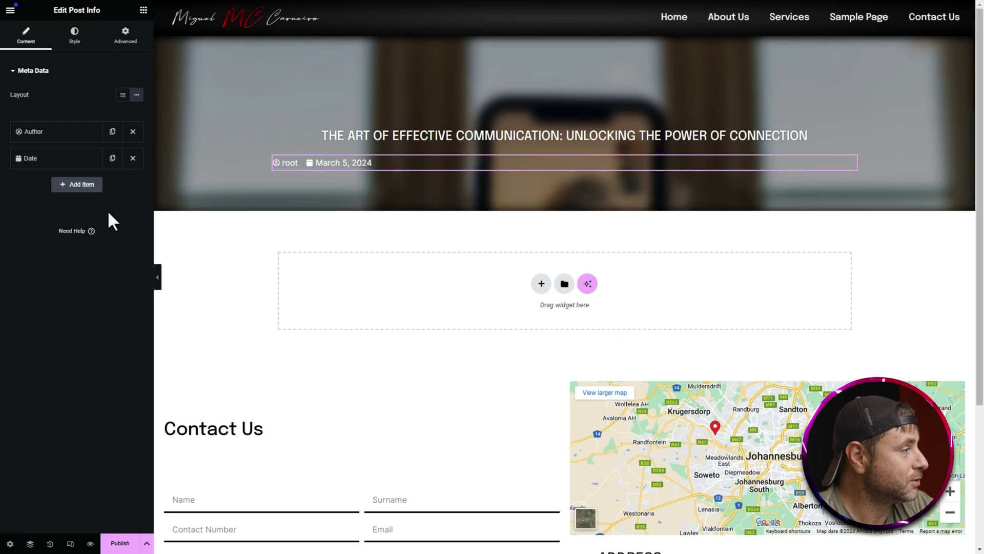
click(80, 184)
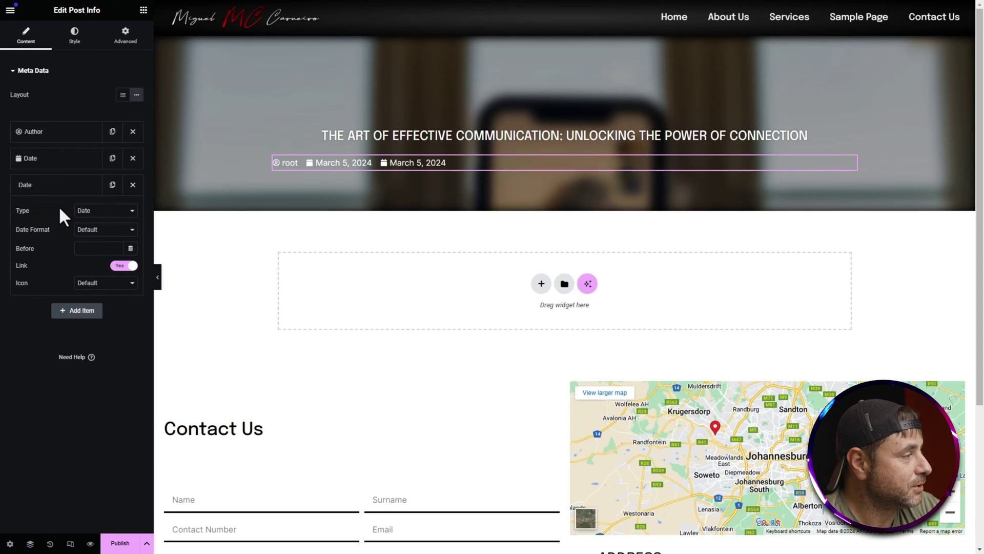
click(95, 212)
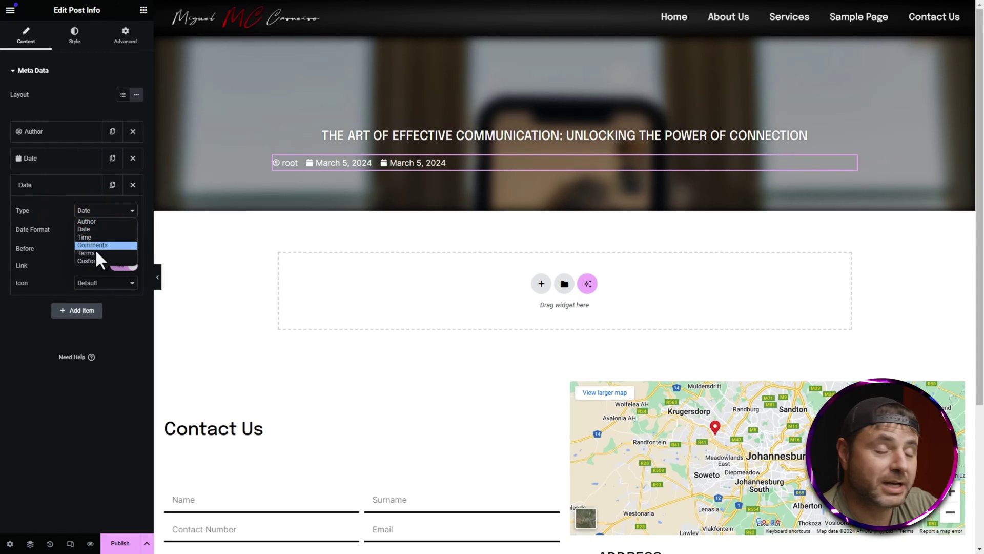
click(49, 194)
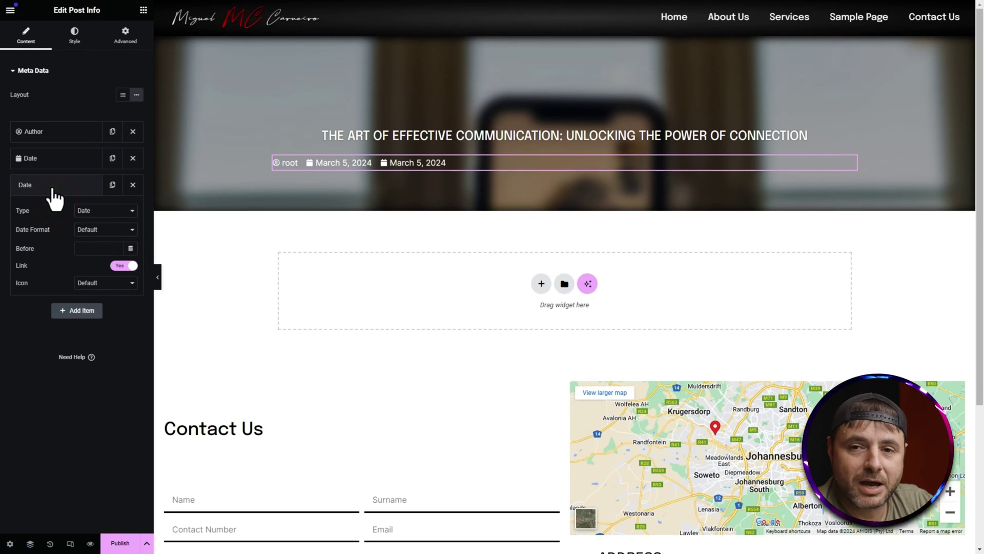
click(133, 185)
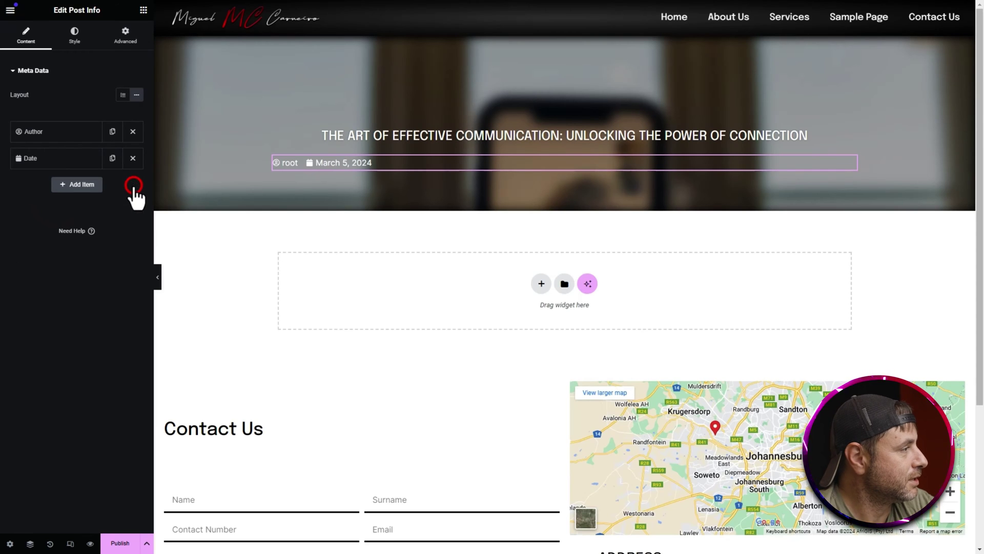
Center-align the post info items and open their text style settings.
click(75, 39)
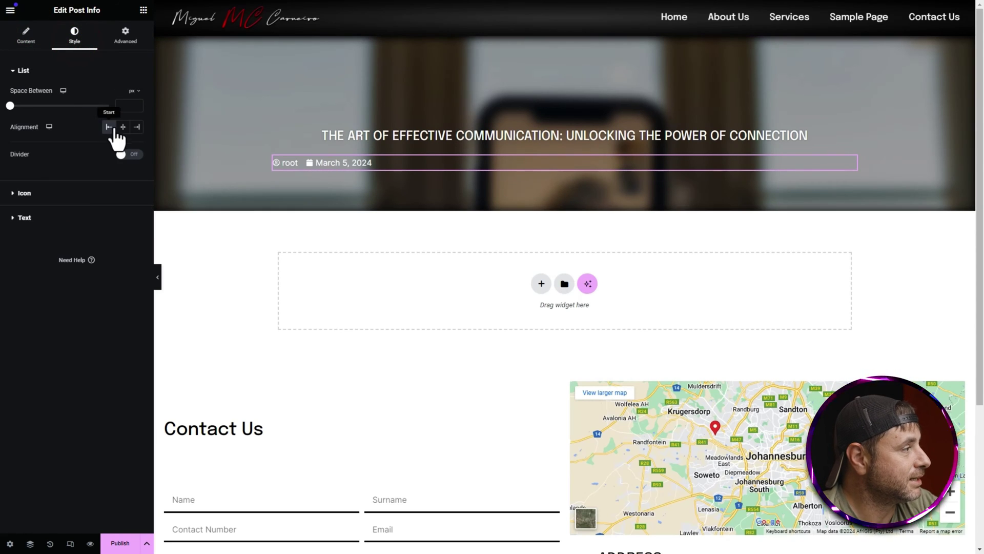
click(123, 127)
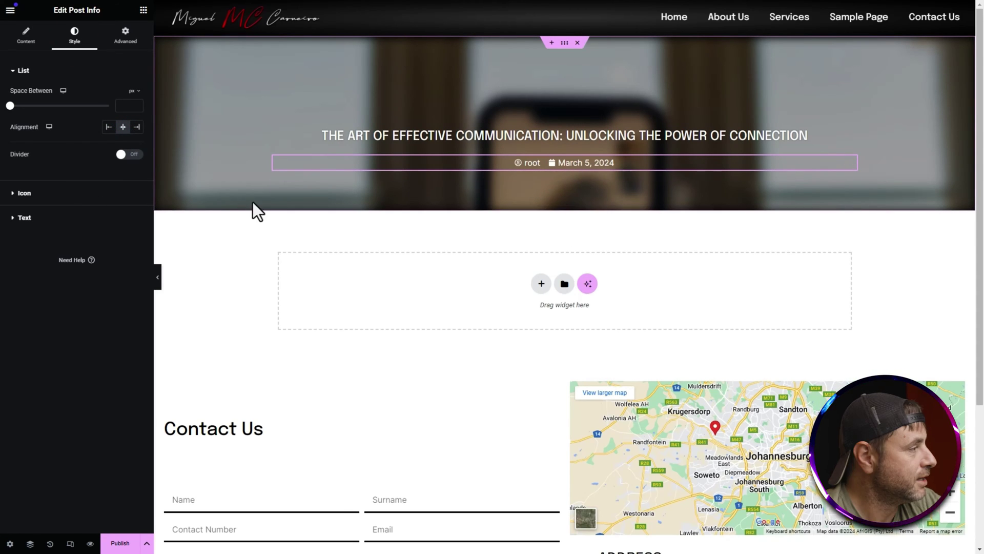
click(54, 198)
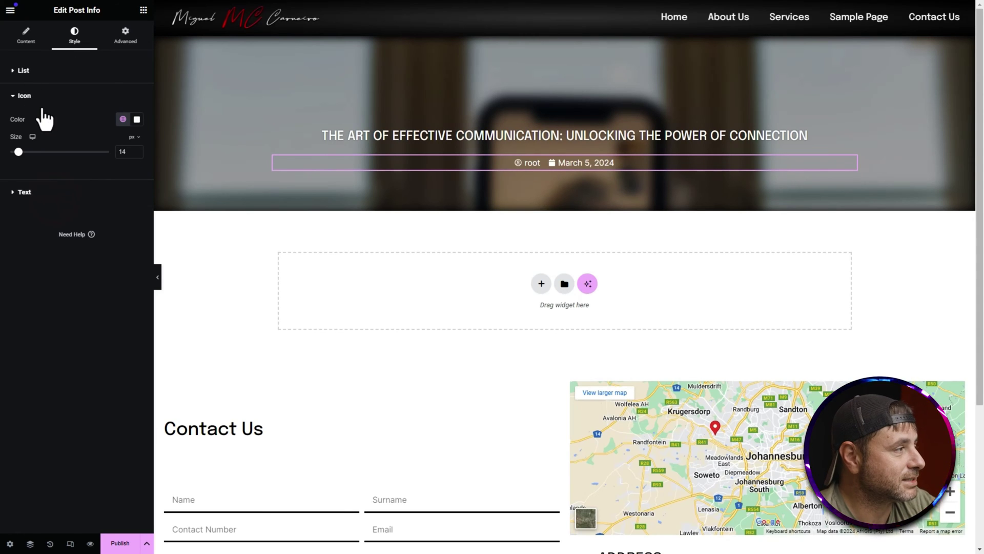
click(32, 193)
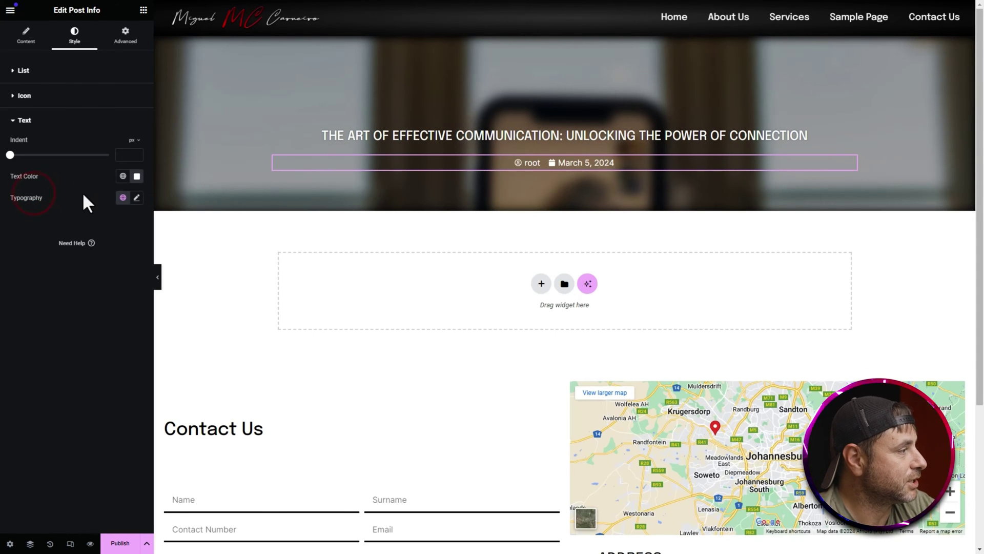
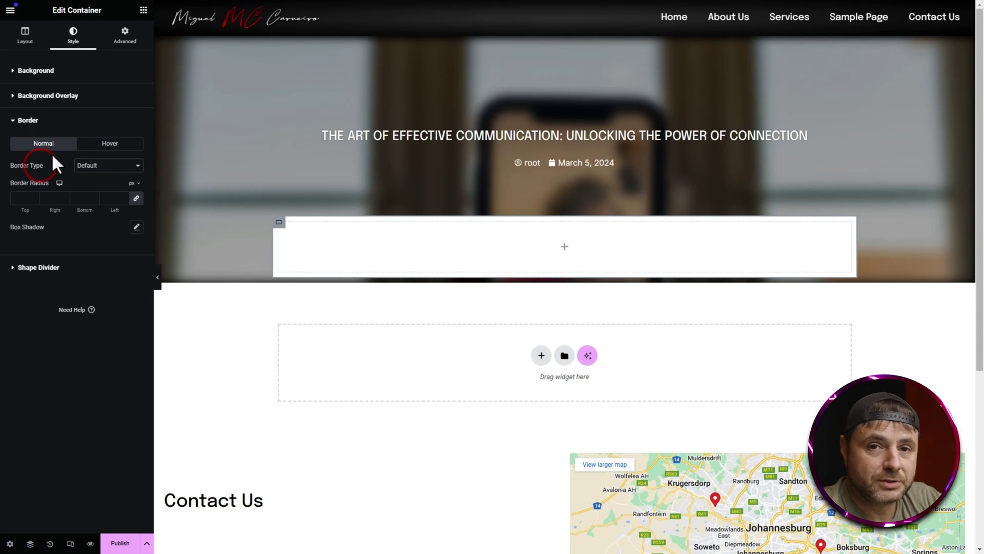
Set the white inner container's border radius to 15 px on all corners and add an Outline box shadow.
click(28, 199)
text(15)
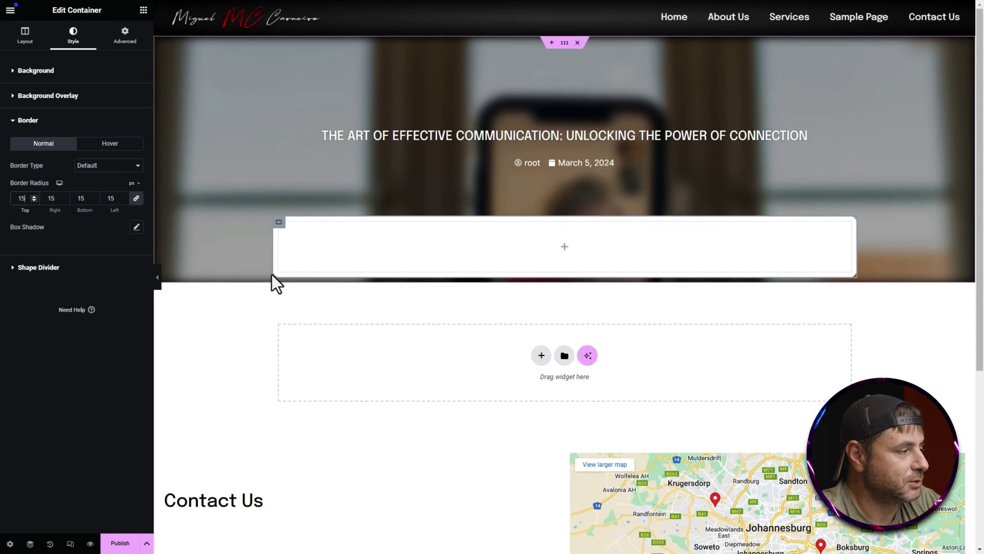
click(137, 227)
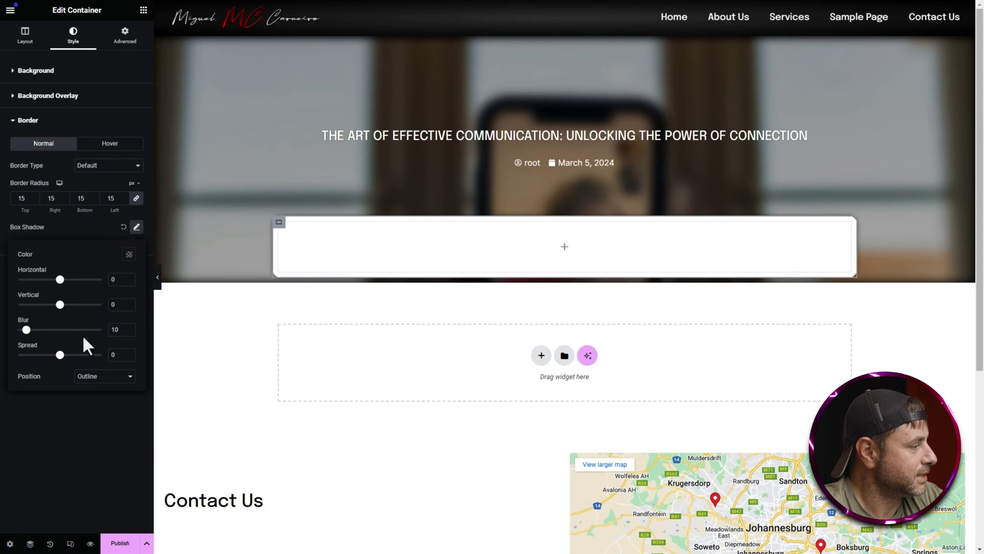
click(129, 255)
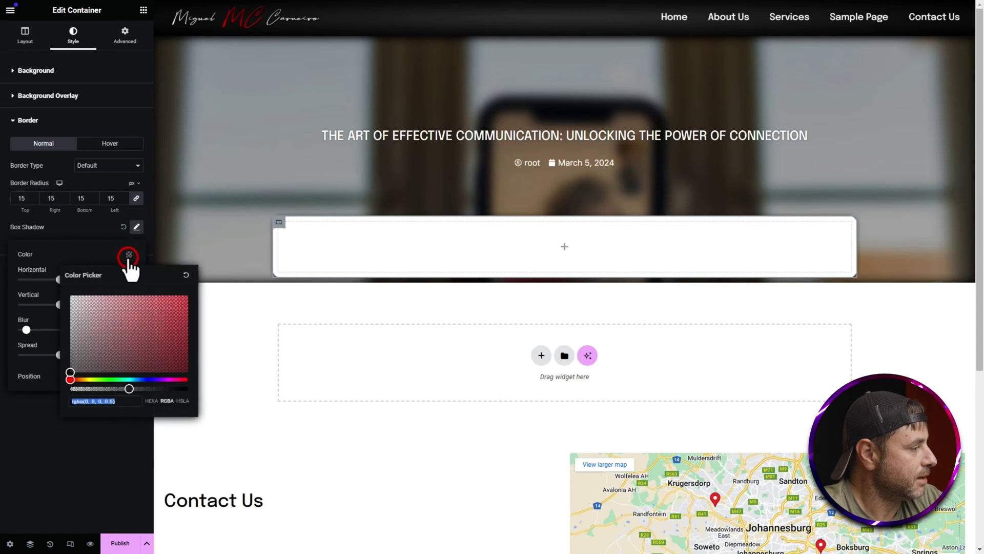
click(129, 255)
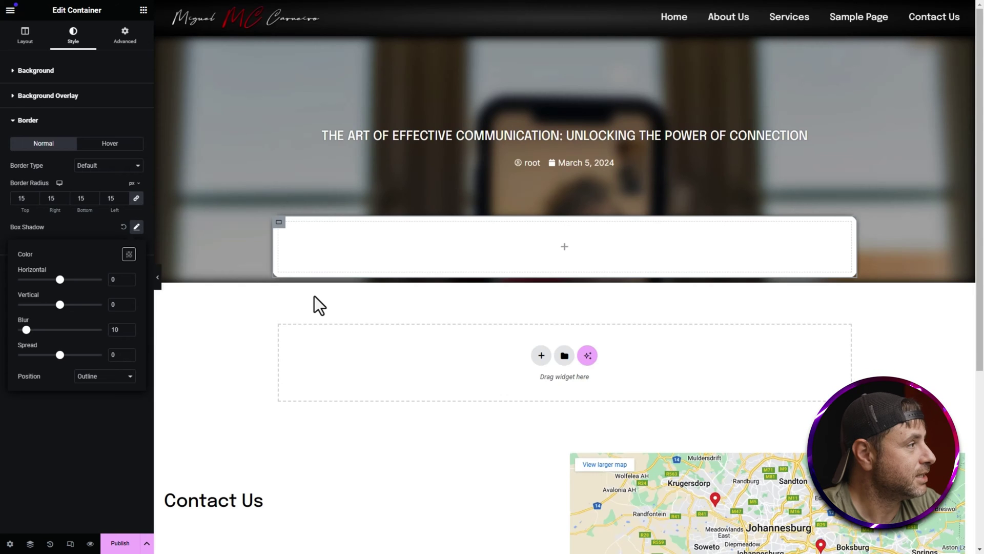
Set the white inner container's padding to 40 px on all sides and duplicate the container.
click(122, 32)
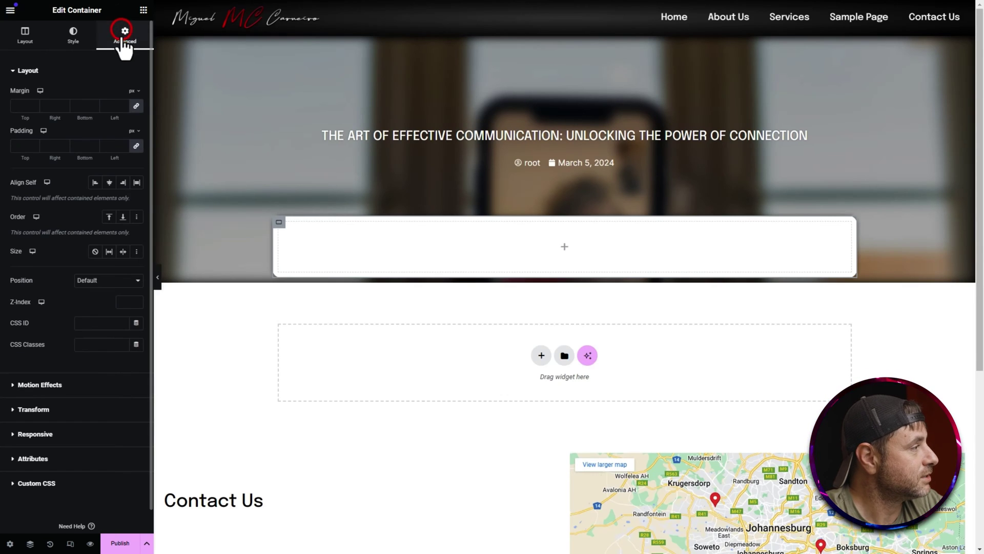
click(19, 147)
text(40)
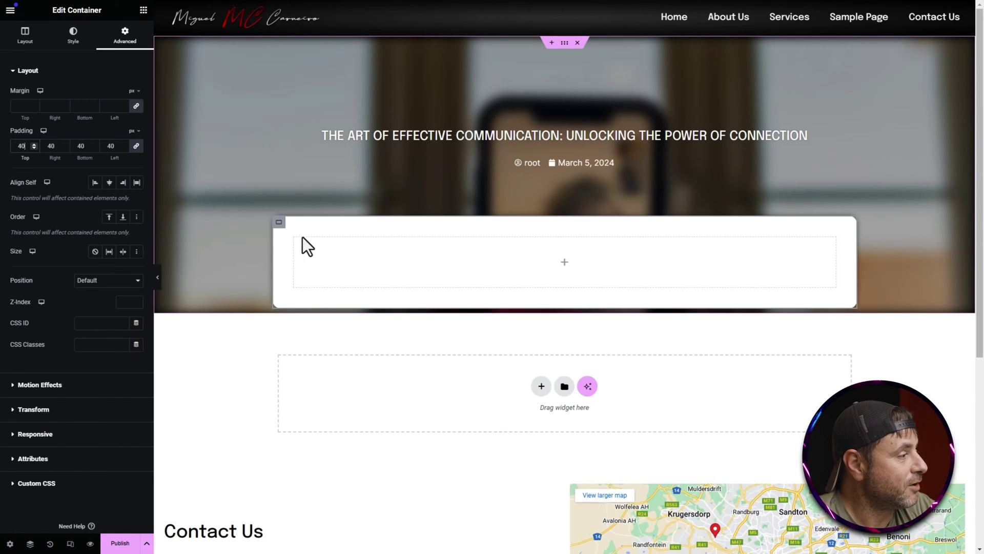
right_click(278, 229)
click(294, 256)
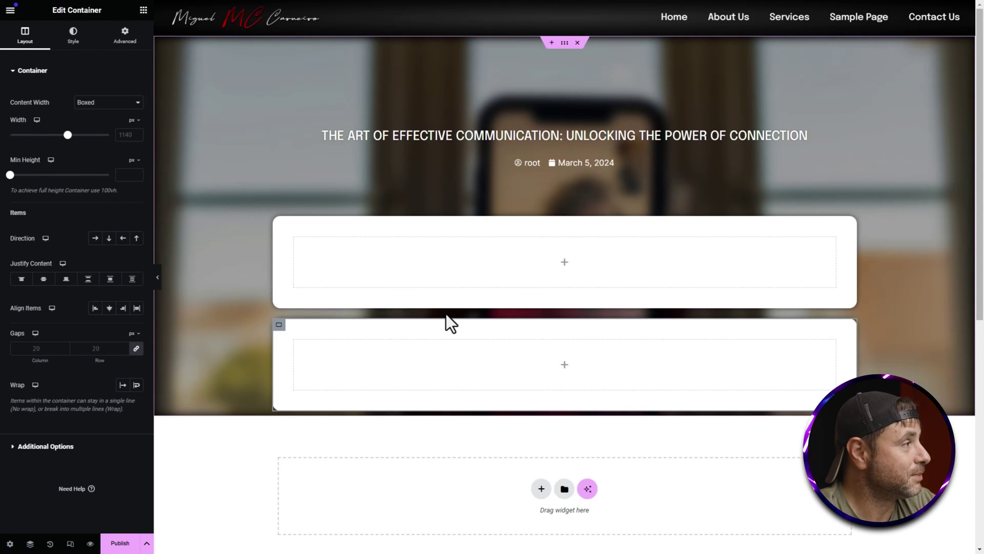
Add a Featured Image widget inside the upper white container and open its style settings.
click(143, 10)
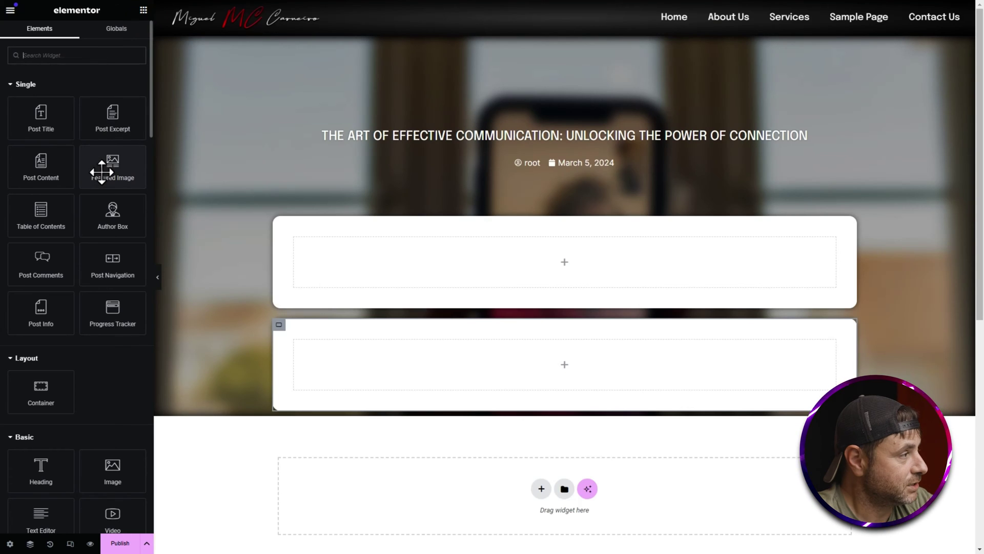
drag(101, 172, 494, 270)
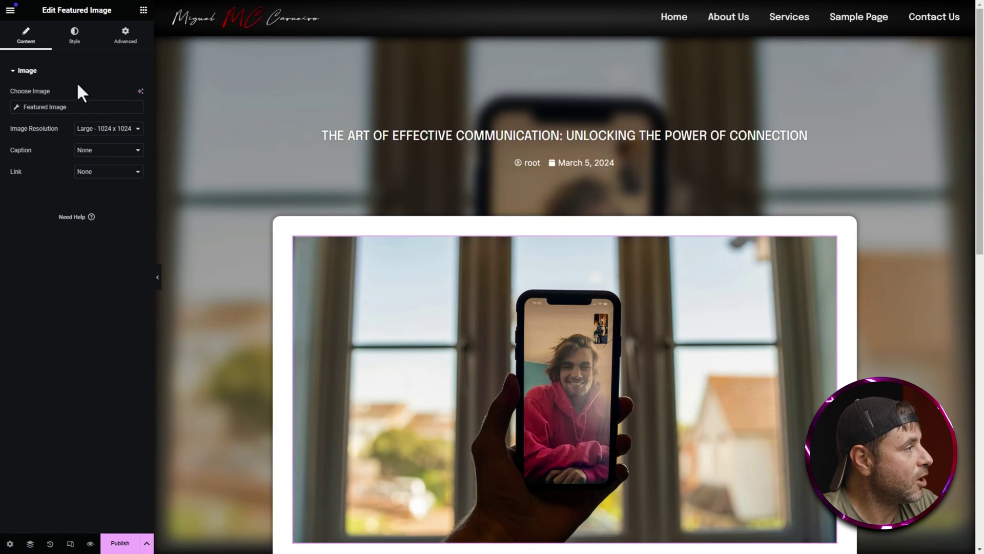
click(77, 38)
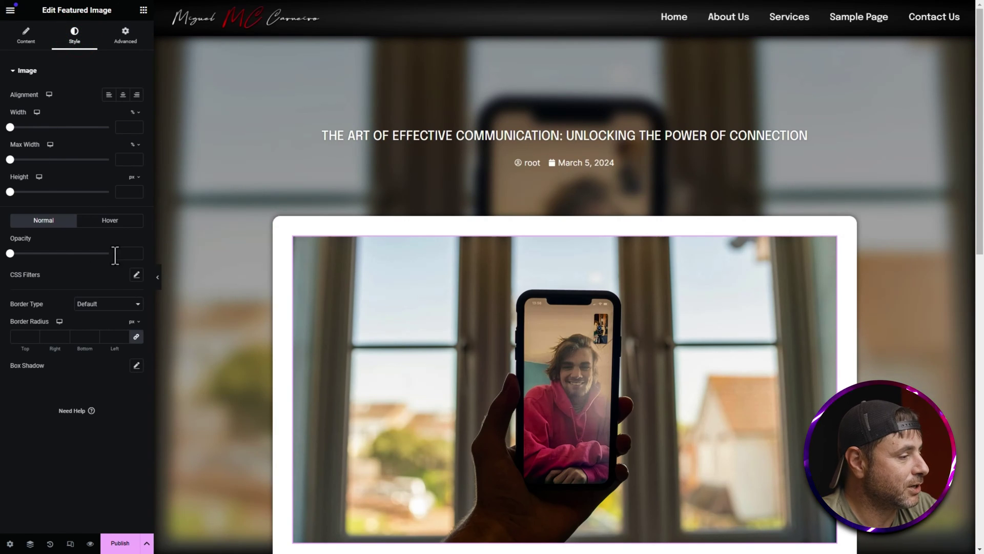
scroll(608, 301, down, 1)
scroll(590, 276, down, 2)
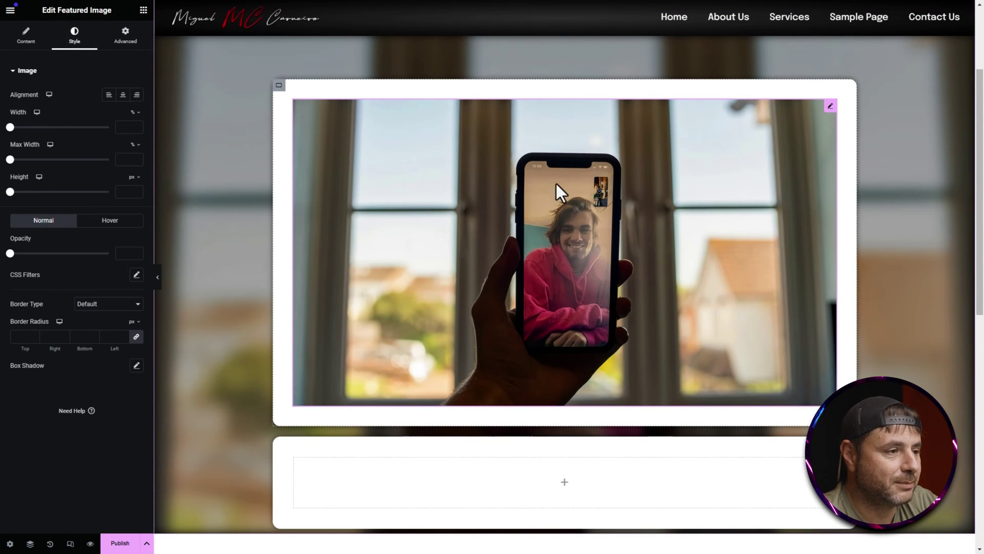
scroll(576, 272, up, 3)
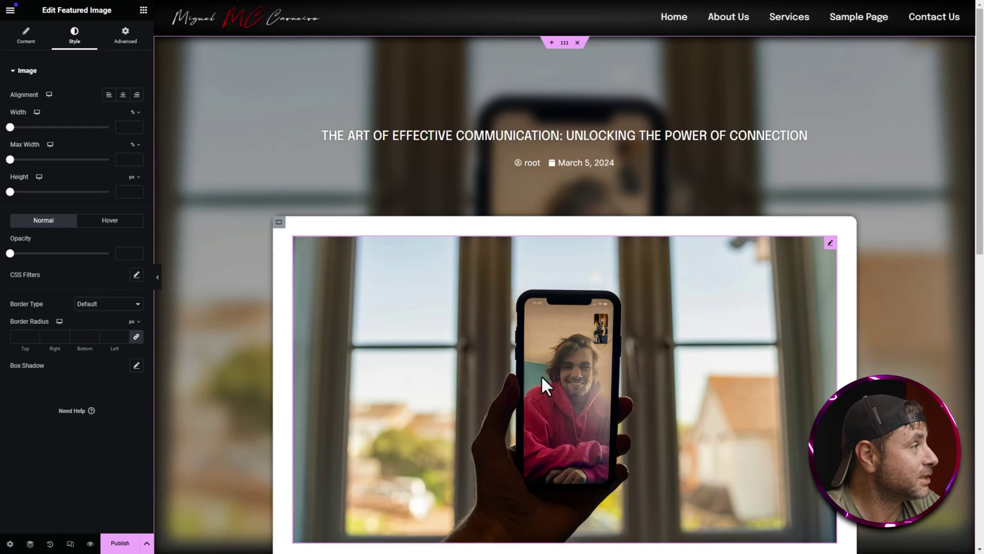
Add a Post Content widget below the featured image in the upper white container.
click(144, 10)
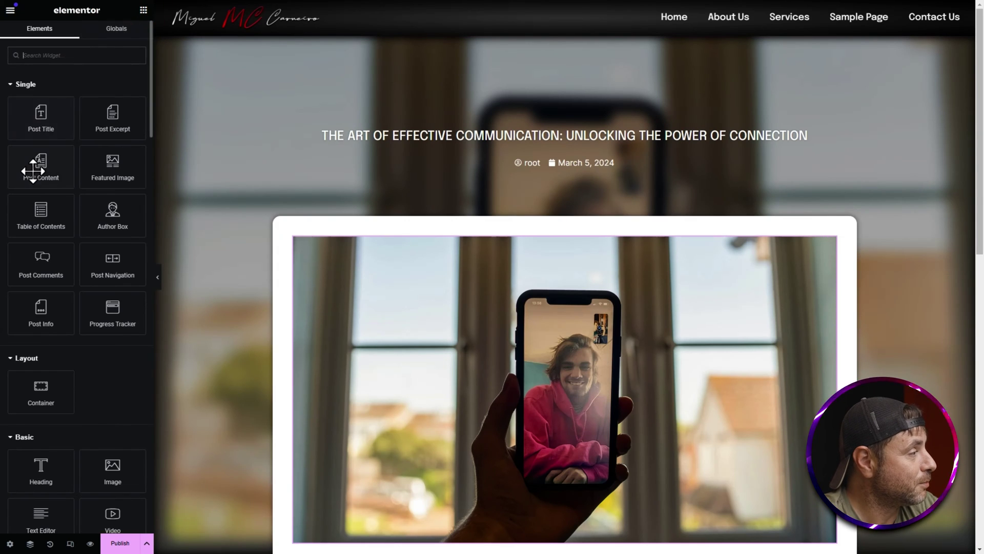
drag(33, 171, 410, 460)
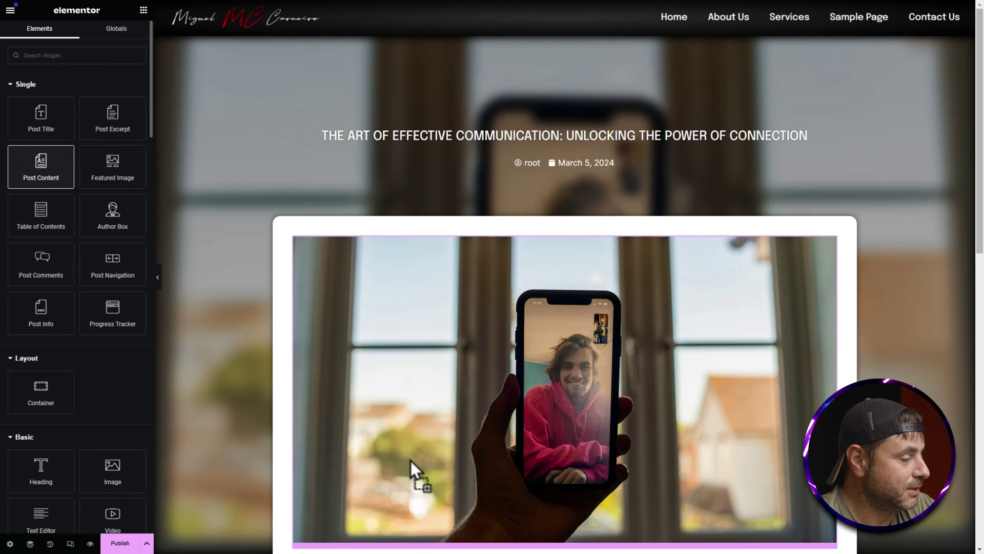
scroll(433, 392, down, 5)
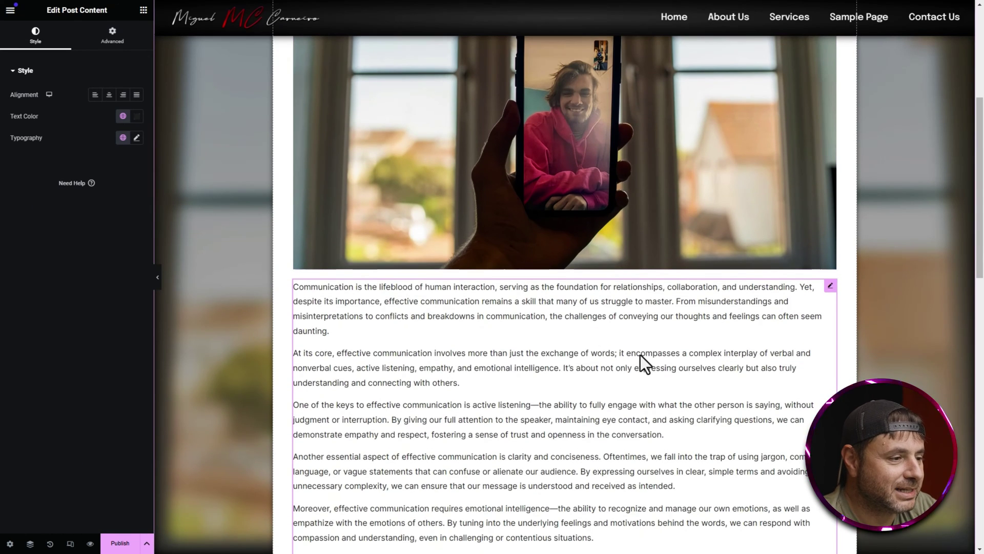
scroll(623, 347, up, 3)
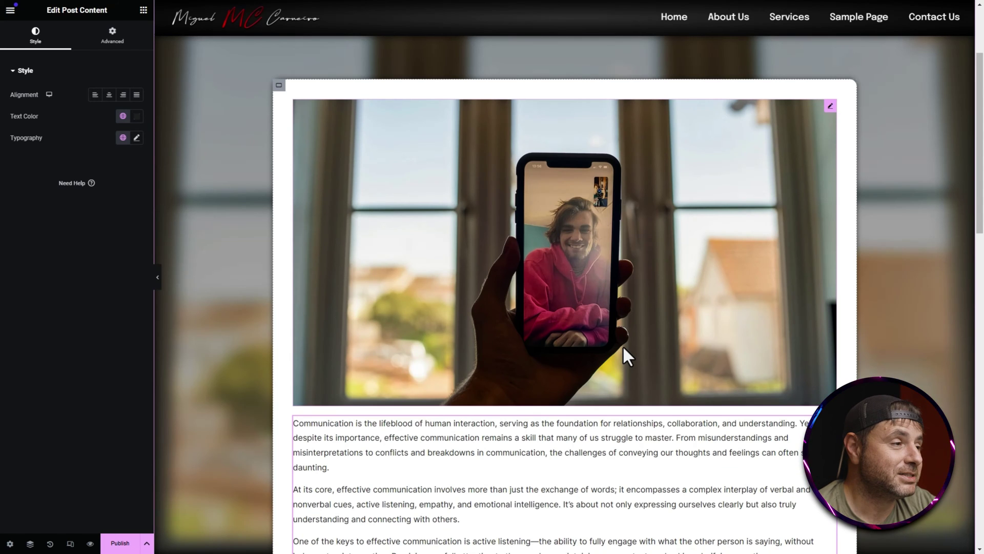
scroll(623, 347, down, 10)
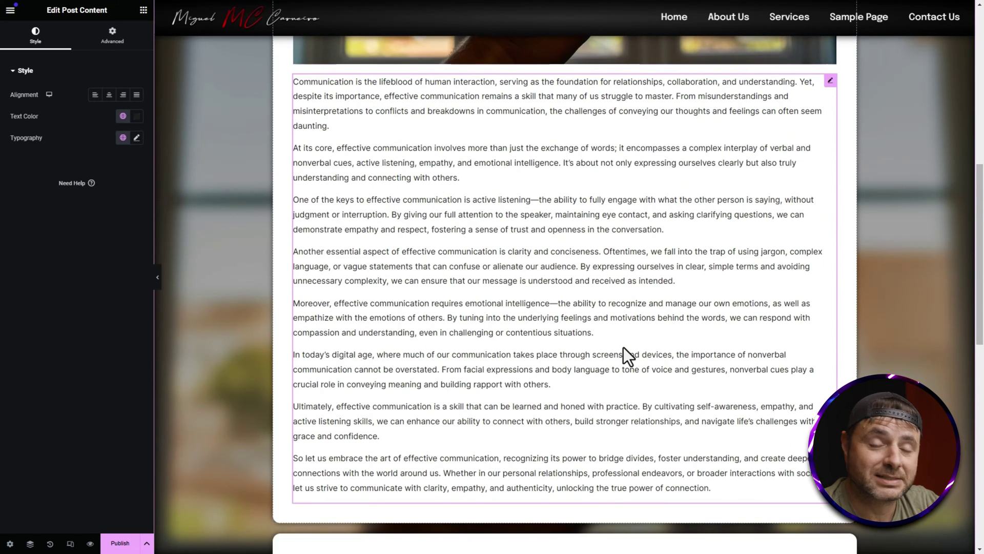
Insert a Spacer widget between the post content container and the empty white container below it.
scroll(623, 346, down, 1)
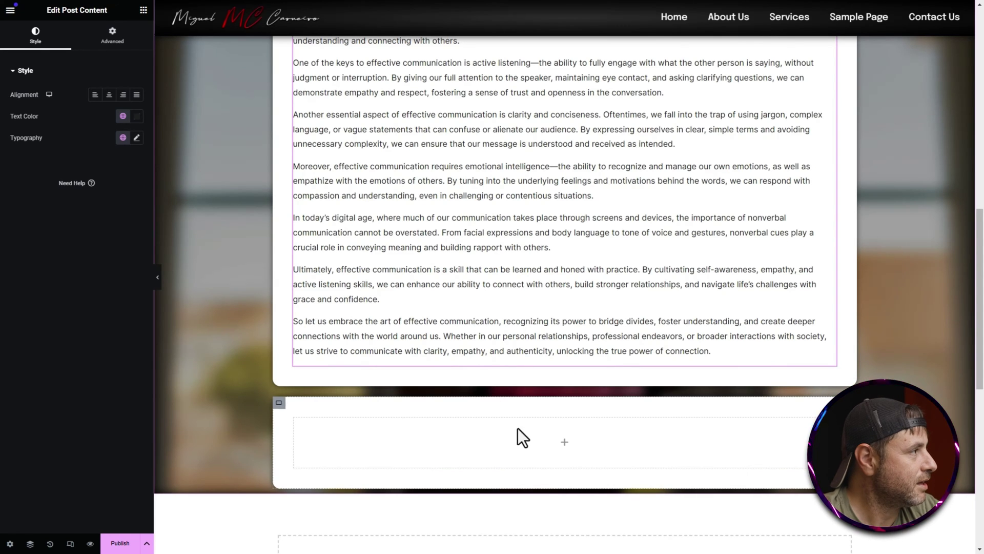
click(144, 10)
scroll(110, 255, down, 4)
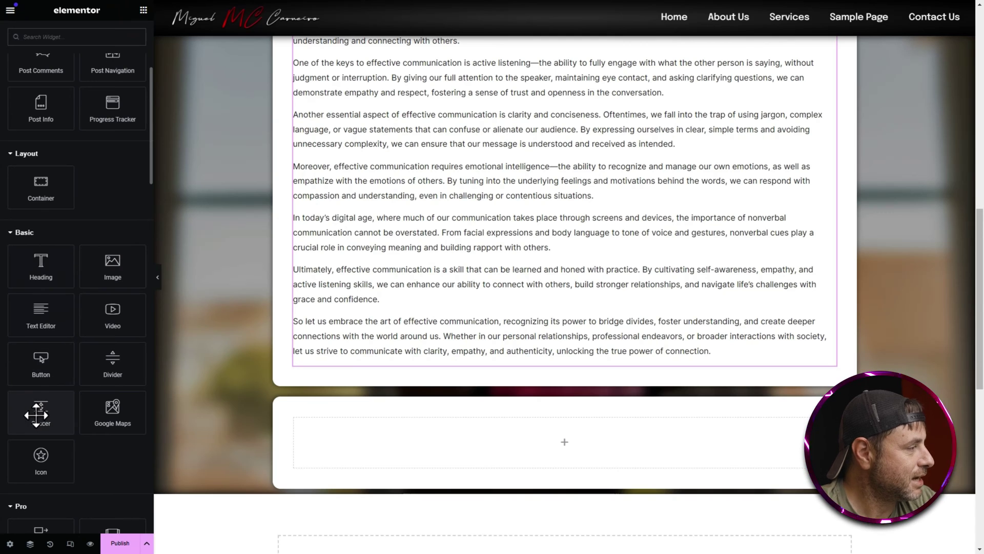
drag(32, 411, 534, 441)
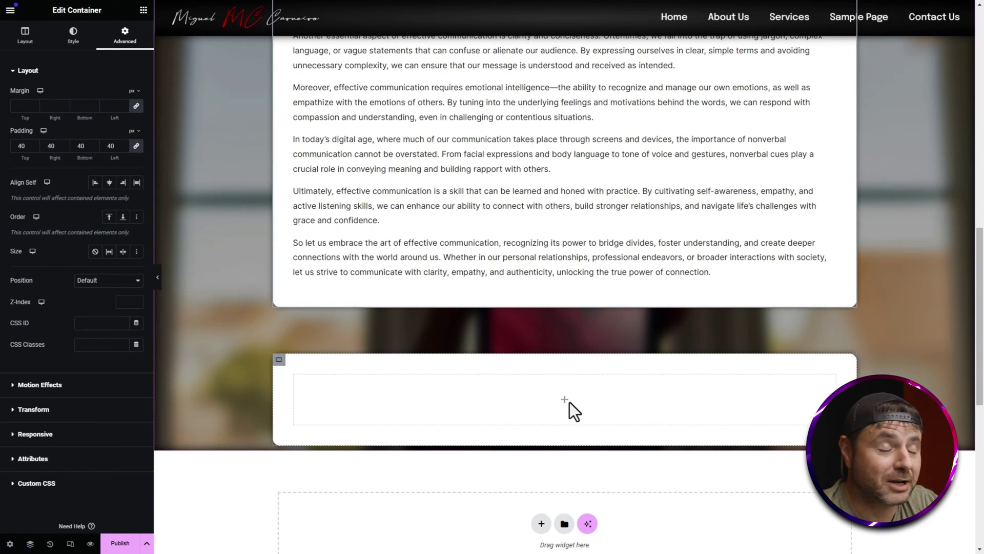
Add a Heading widget to the empty lower white container and set its title to "Related Articles".
click(144, 10)
scroll(105, 233, down, 3)
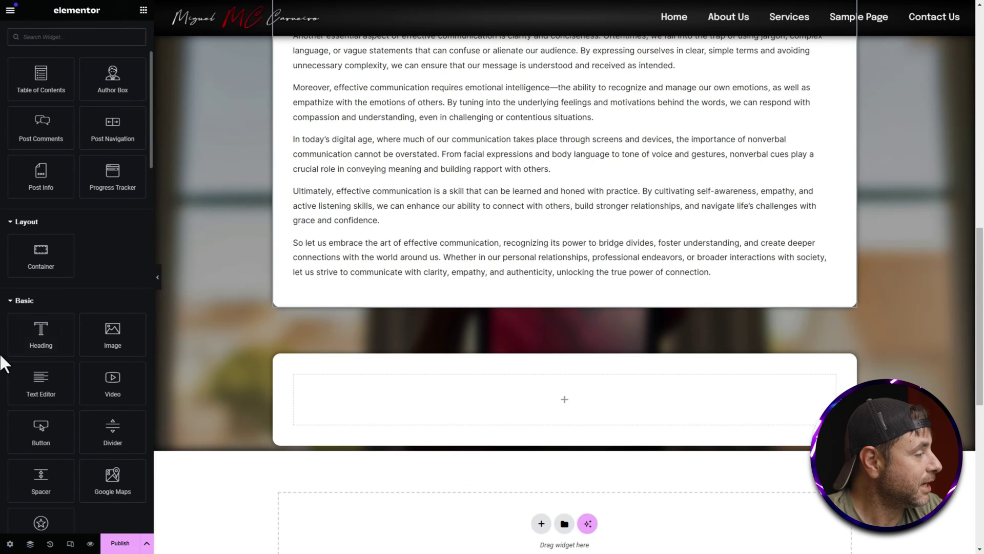
drag(38, 331, 533, 399)
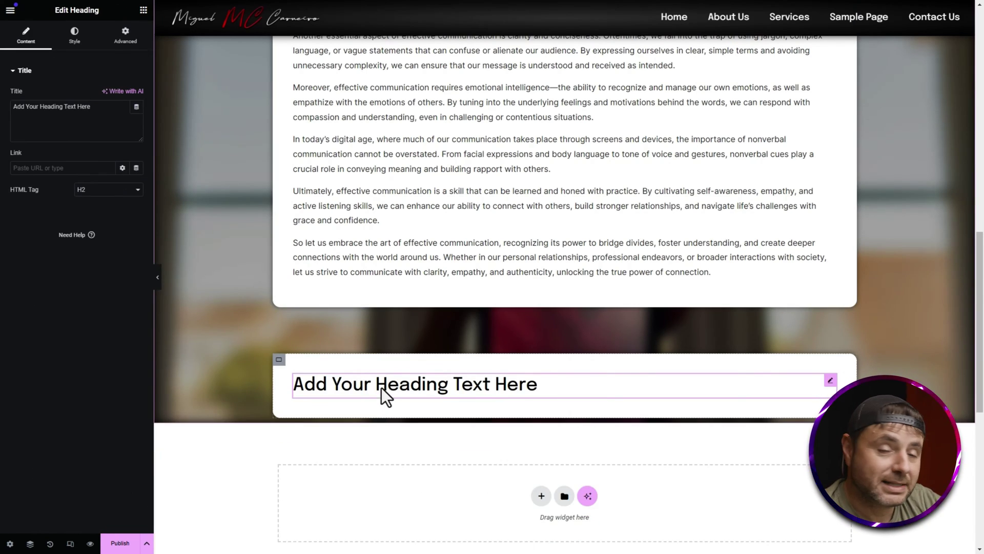
click(108, 107)
key(ctrl+a)
text(Related Articles)
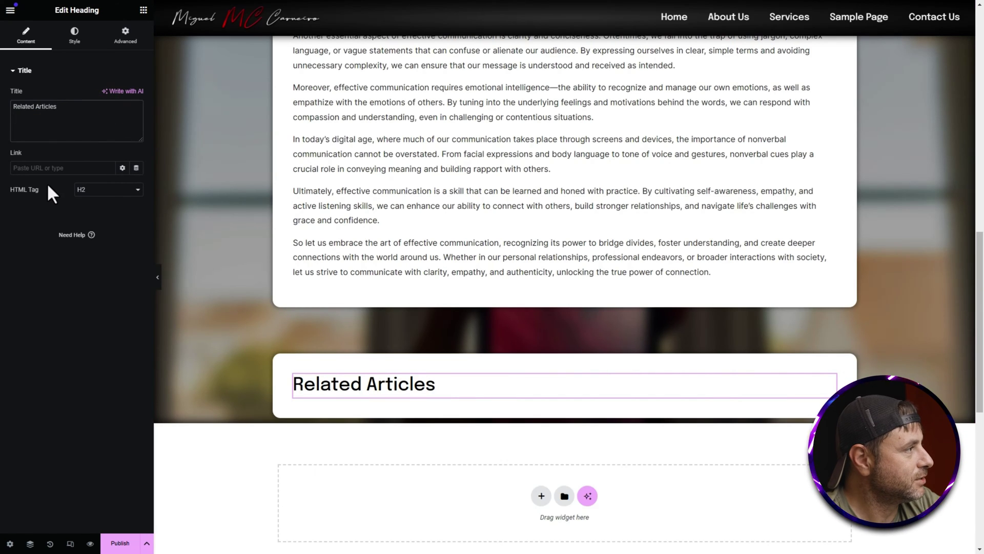
Set the Related Articles heading's font size to 30 px and its text transform to Uppercase.
click(74, 36)
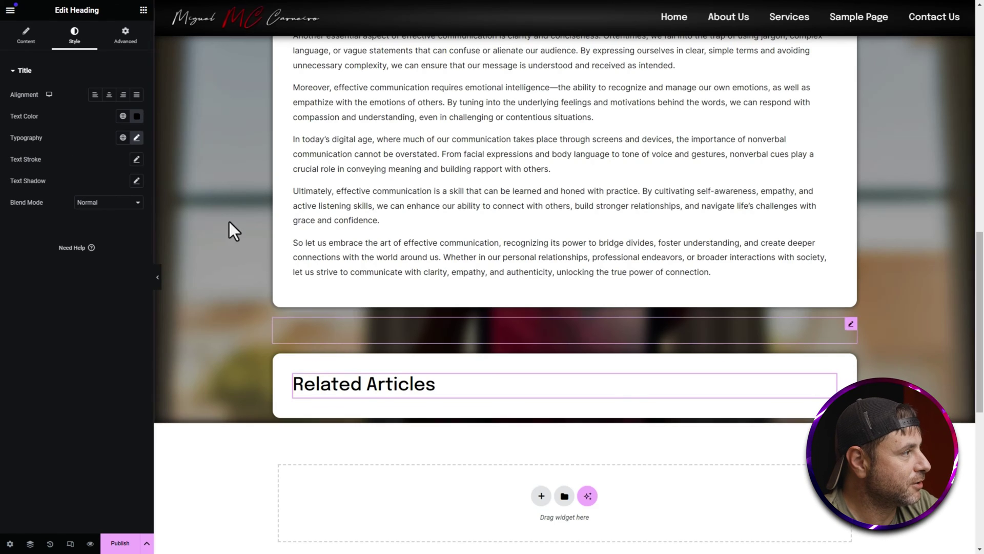
click(135, 137)
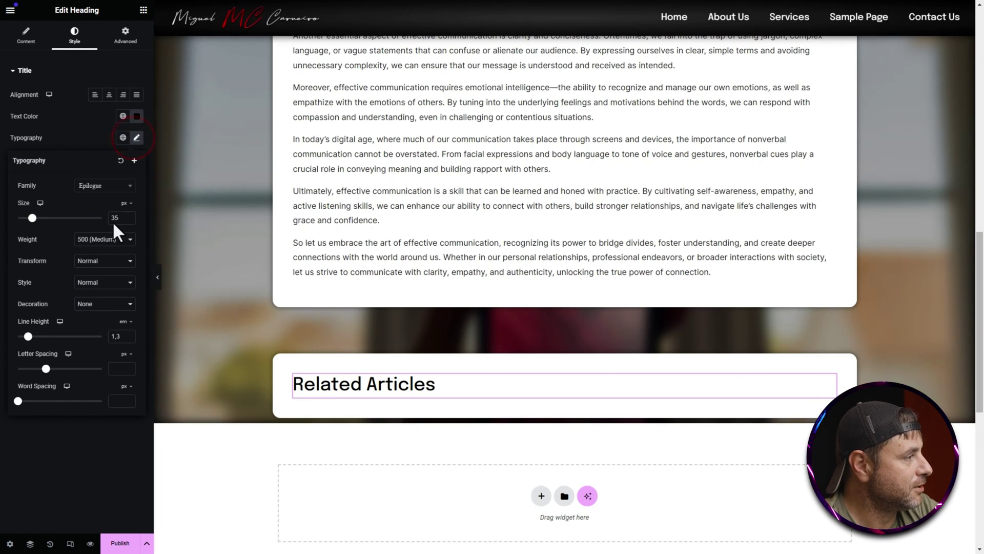
double_click(109, 221)
text(30)
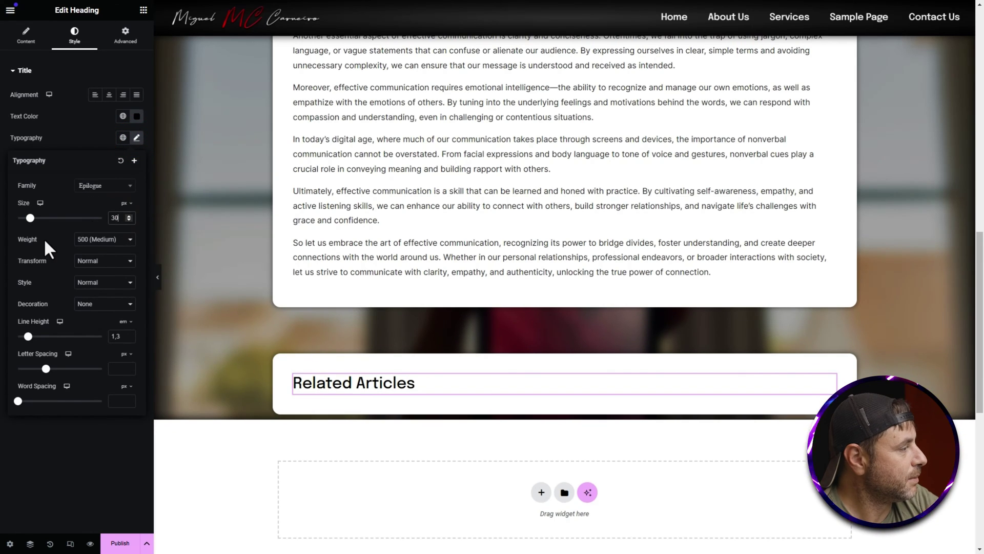
click(105, 260)
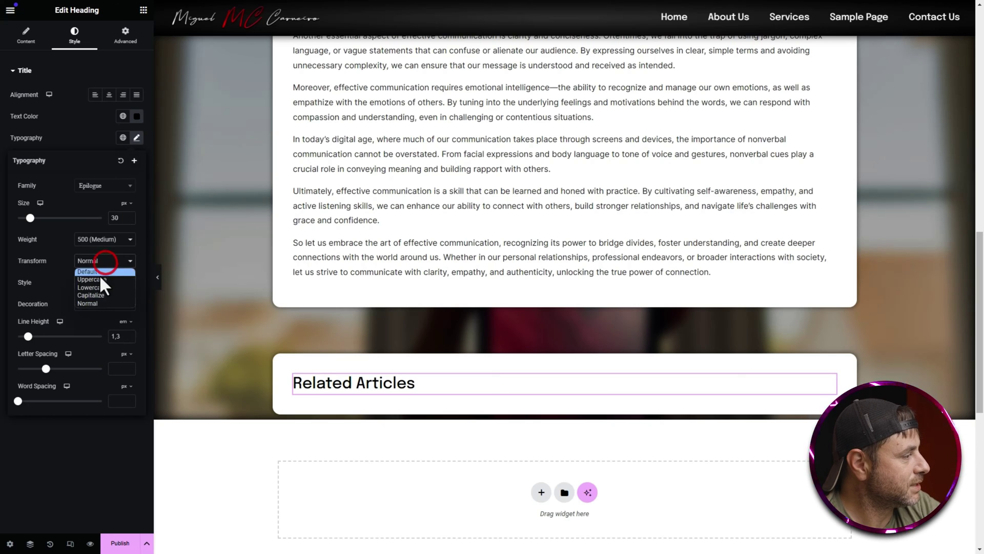
click(98, 279)
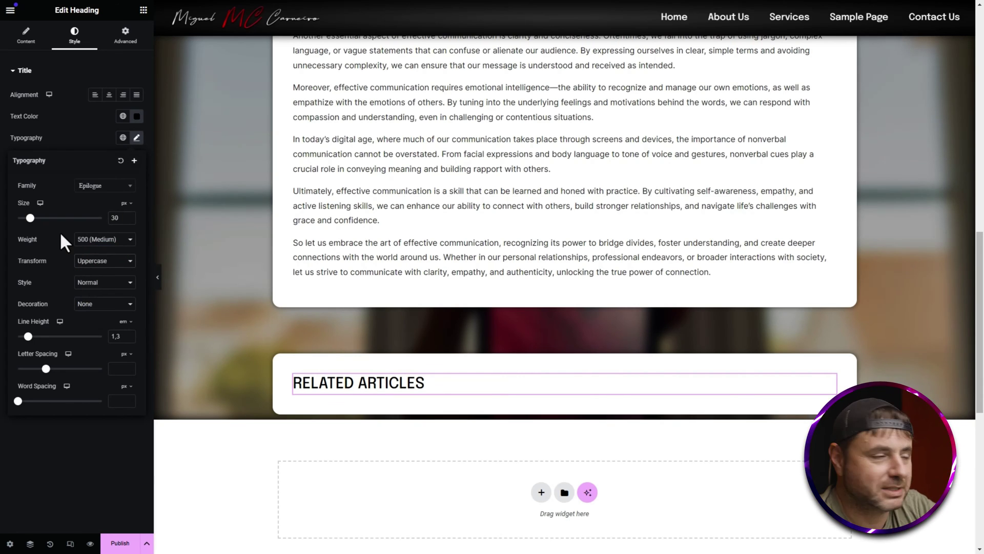
click(74, 155)
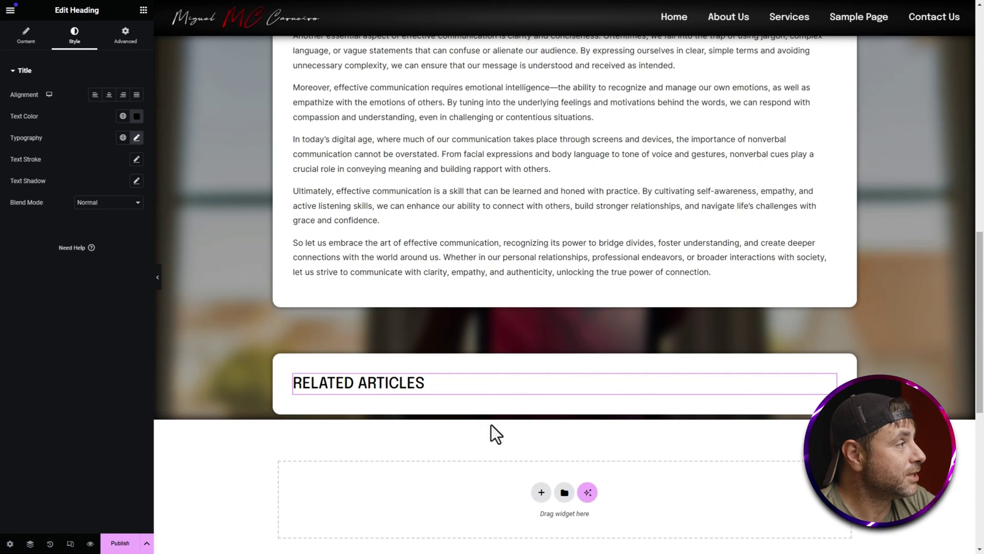
Search the widgets for "posts" and add a Posts widget below the Related Articles heading.
click(144, 10)
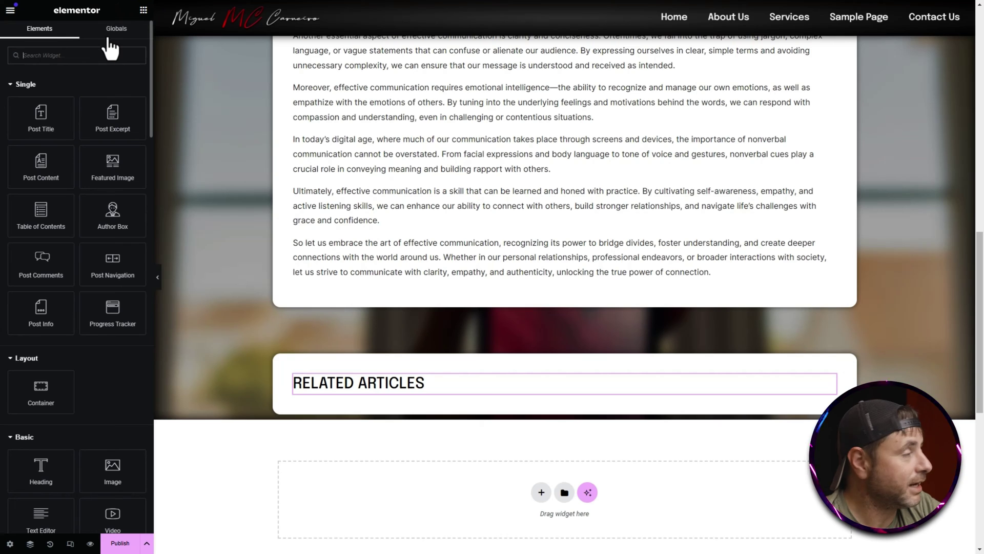
click(44, 58)
text(posts)
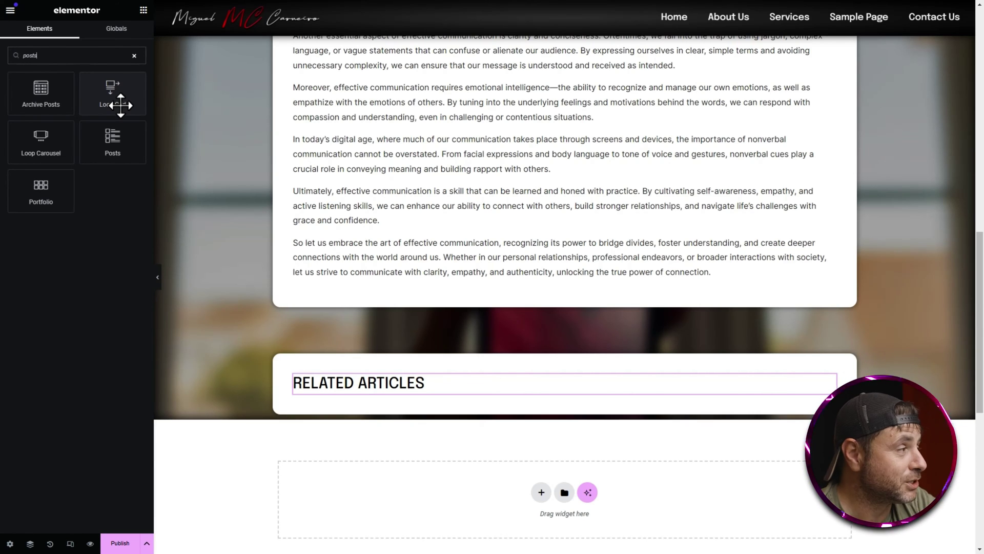
drag(110, 147, 371, 394)
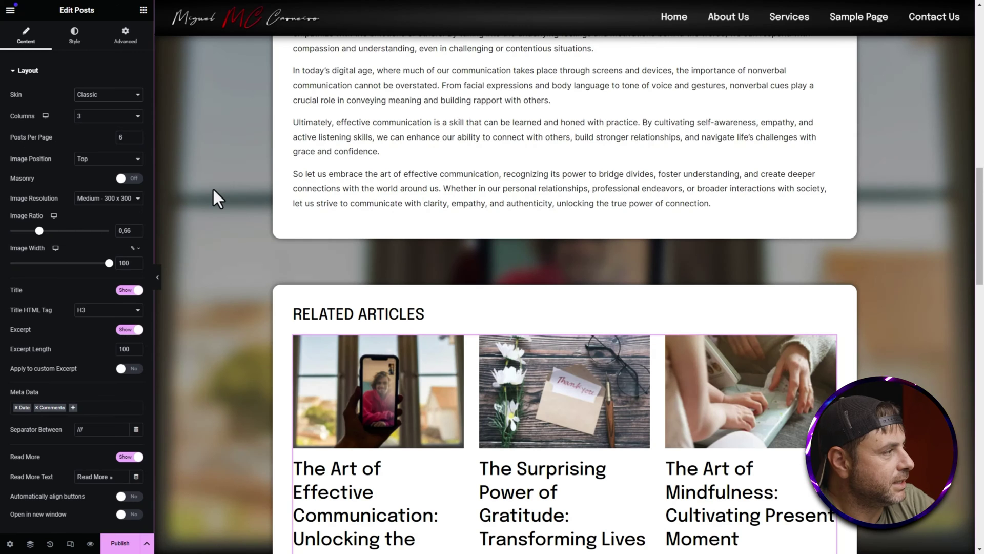
Change the Posts widget's skin to Cards and set its posts per page to 3.
scroll(462, 375, down, 4)
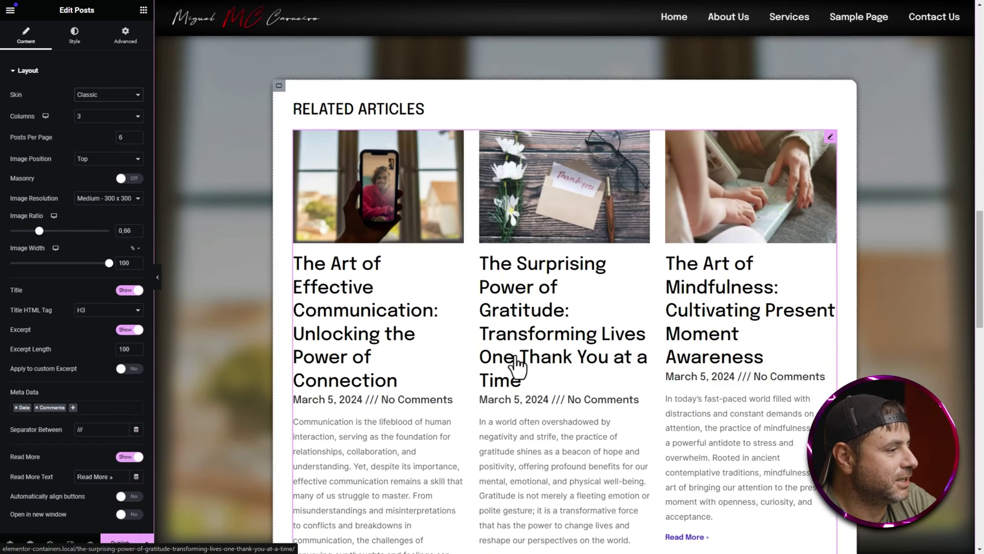
scroll(530, 351, down, 5)
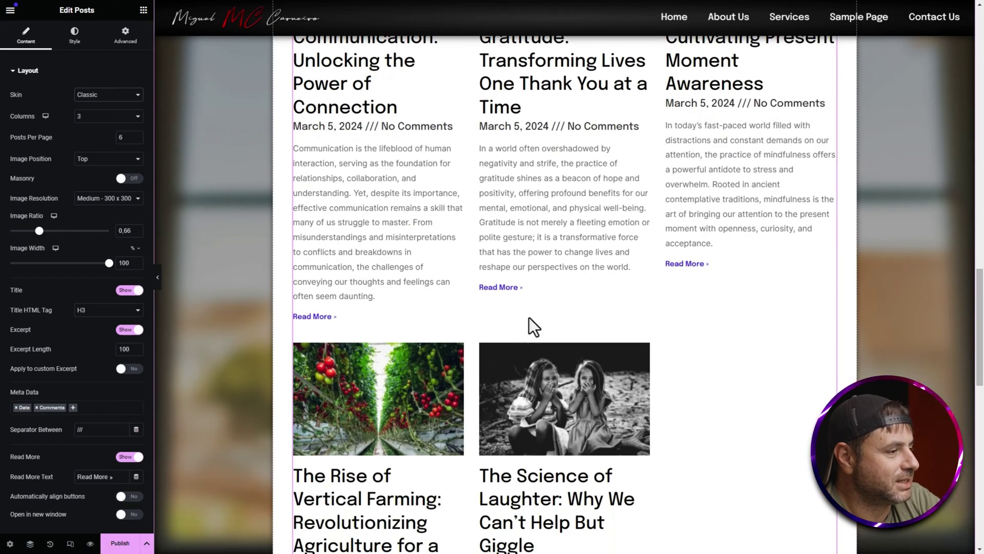
scroll(682, 384, up, 8)
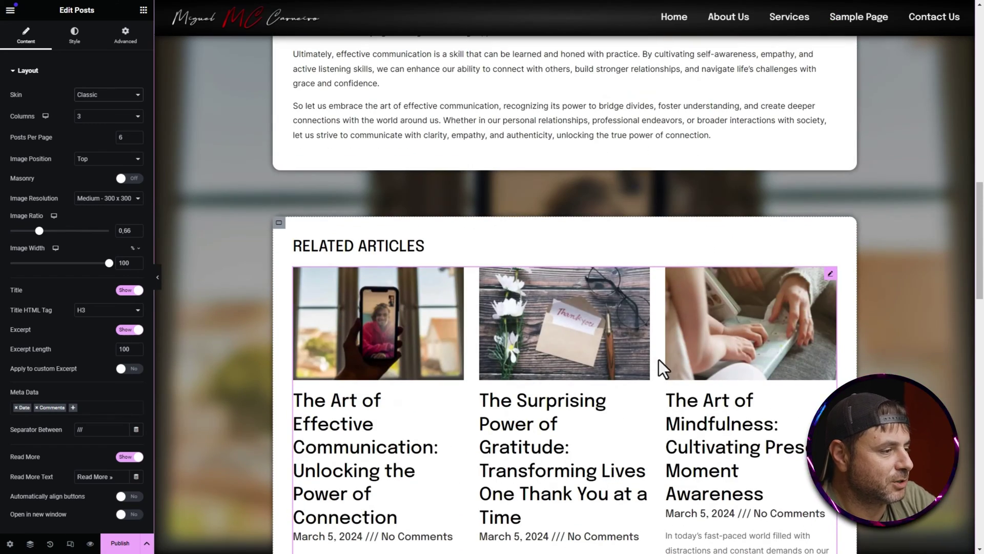
scroll(631, 358, down, 6)
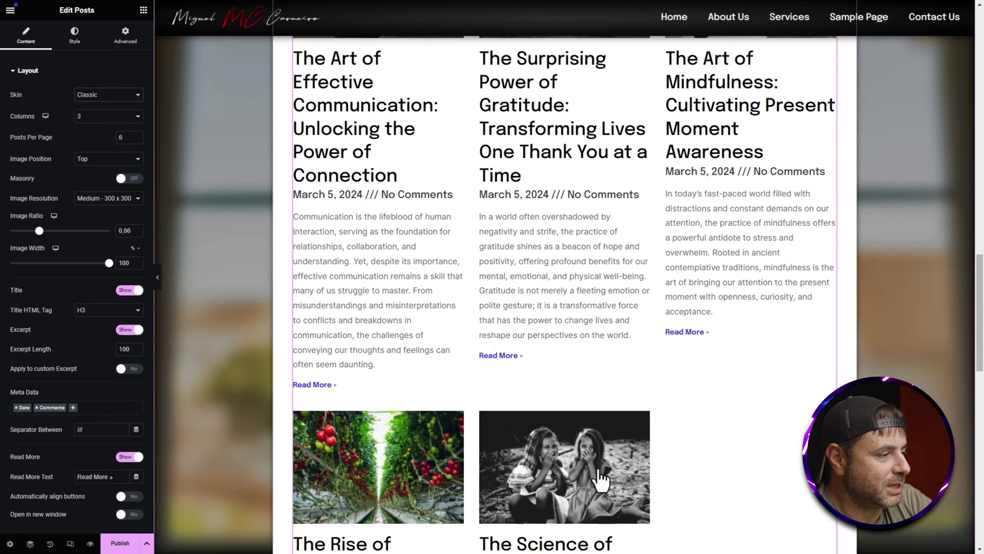
scroll(564, 379, up, 4)
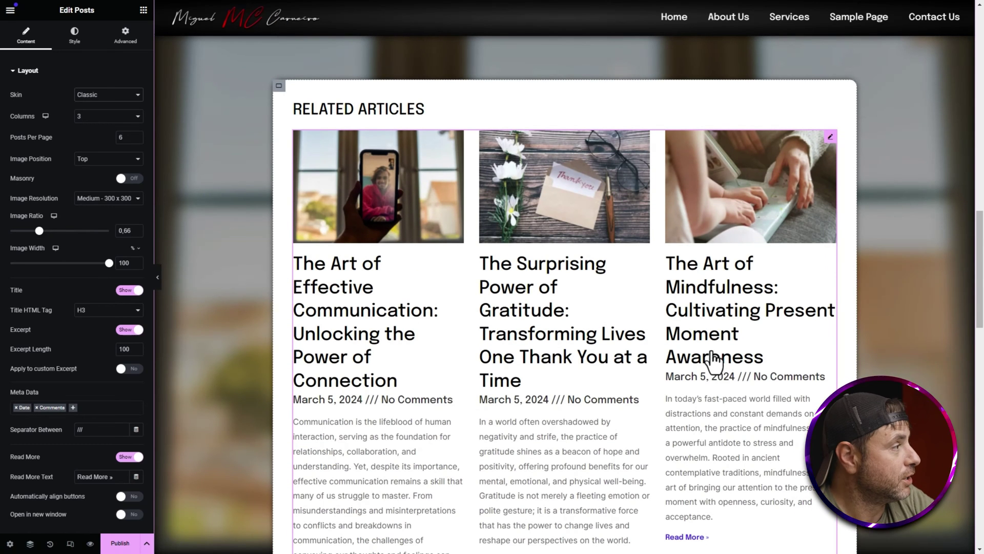
click(88, 95)
click(85, 112)
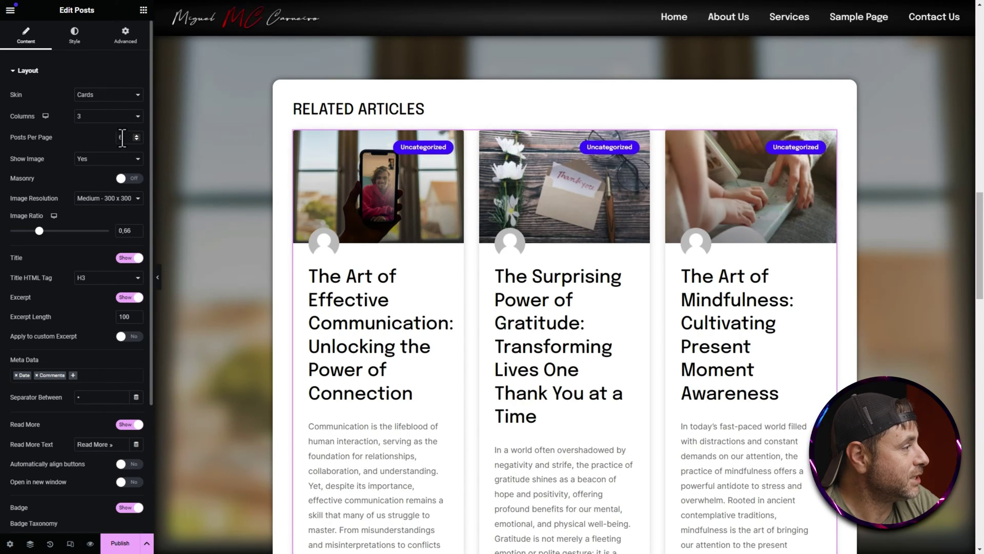
text(3)
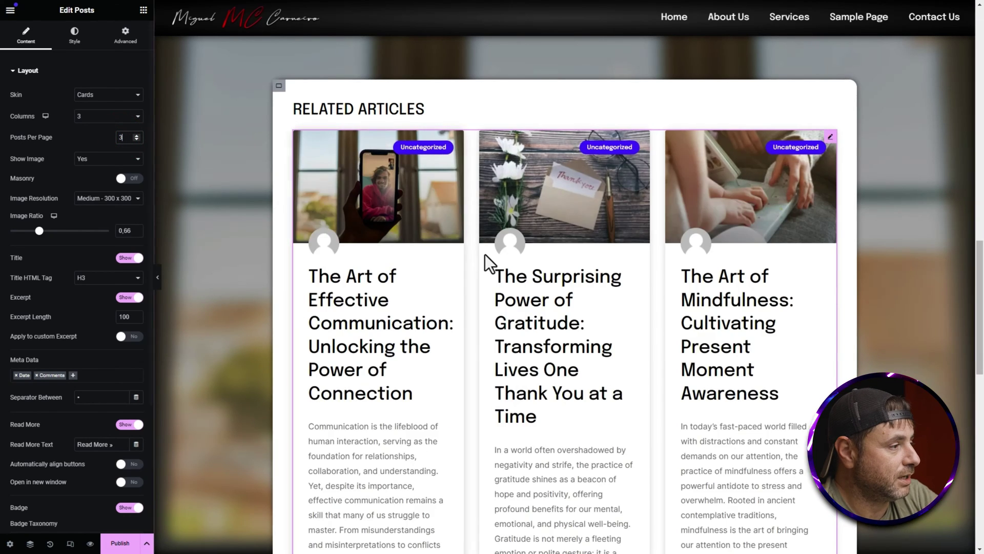
Remove the Date and Comments meta data from the post cards and hide their badge and avatar.
scroll(485, 255, down, 5)
scroll(485, 255, up, 4)
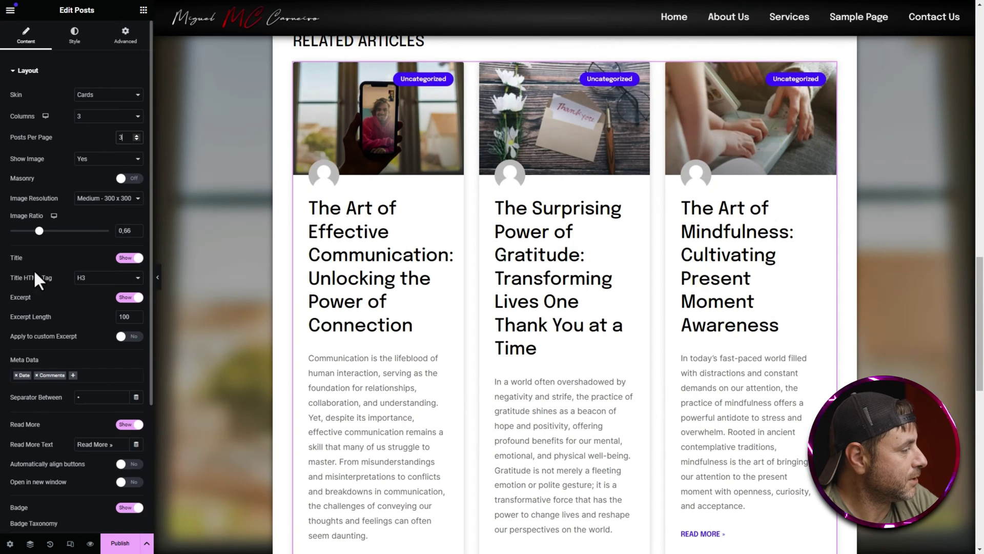
scroll(33, 269, down, 1)
scroll(404, 362, down, 3)
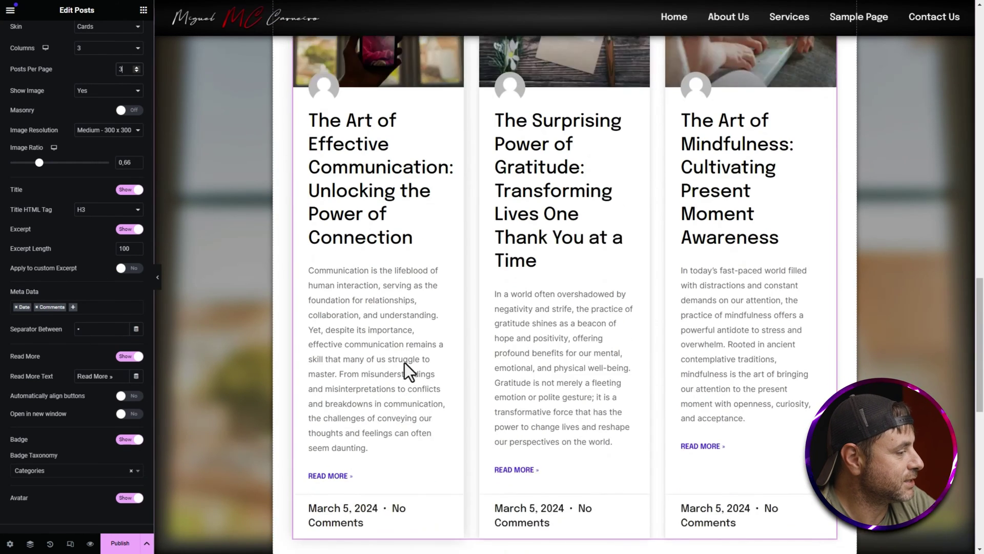
click(16, 307)
click(15, 306)
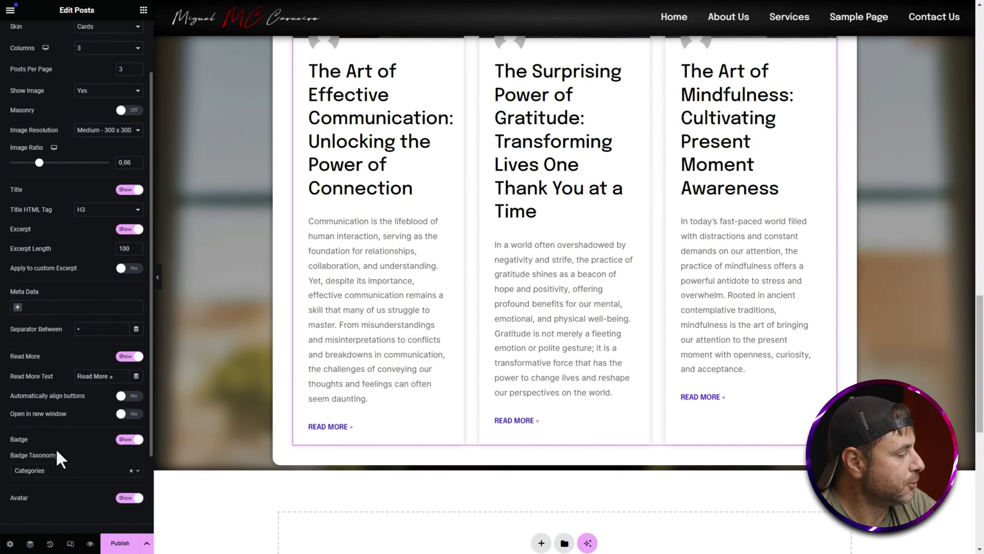
click(129, 439)
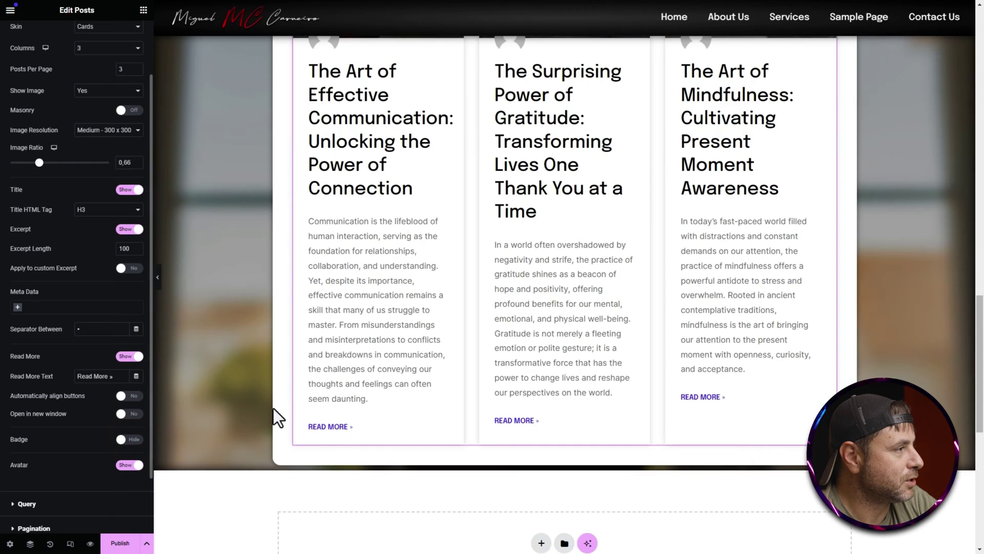
scroll(273, 408, up, 4)
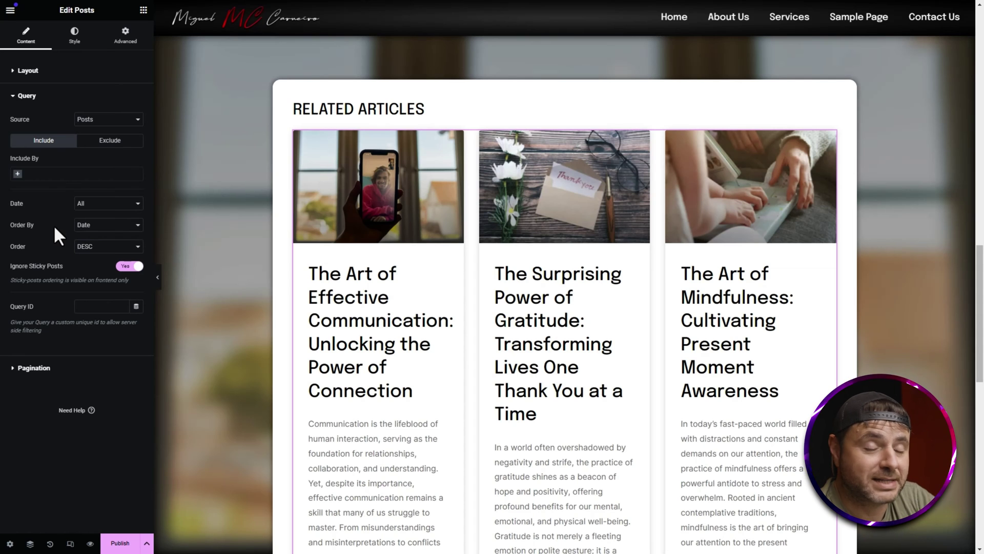
click(17, 173)
click(23, 199)
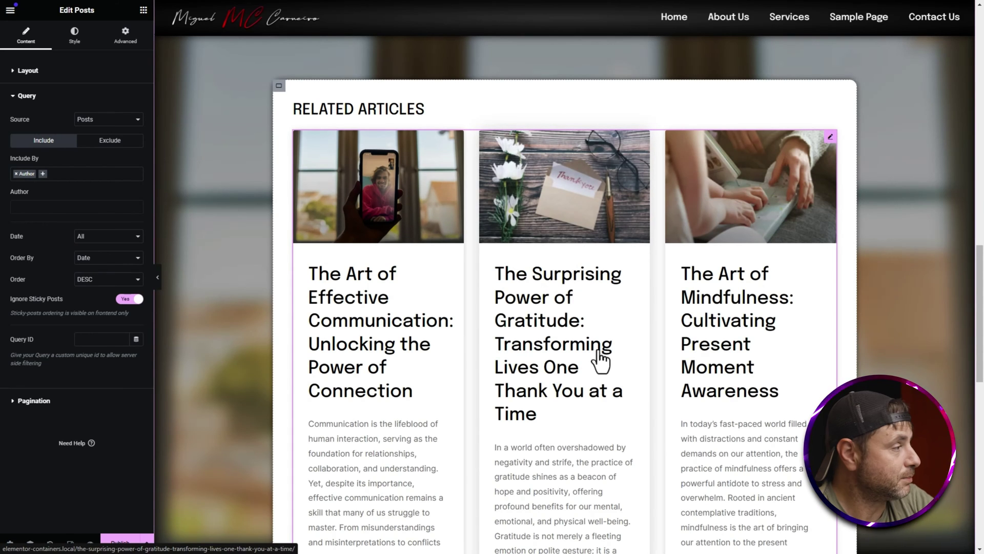
click(15, 174)
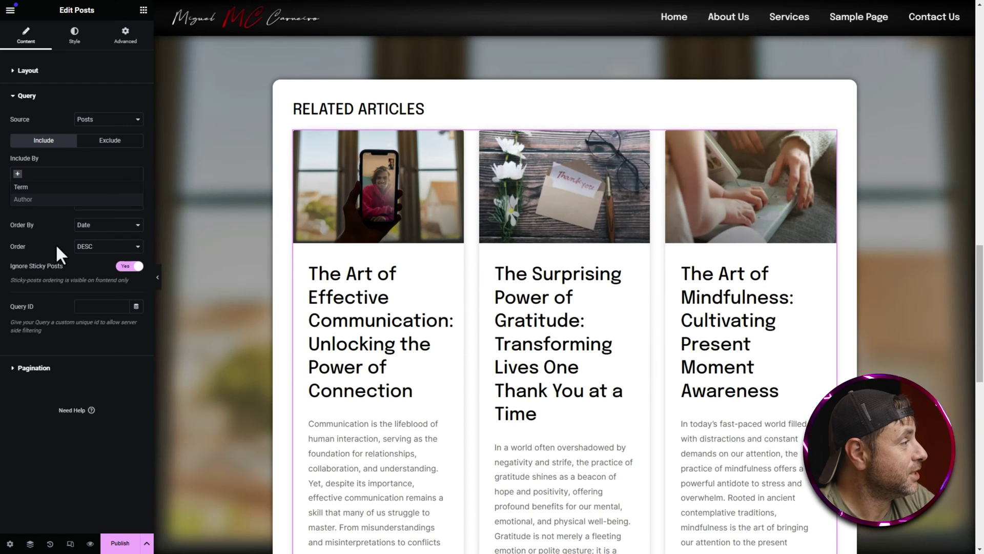
Center the content of the post cards and set their title typography to 20 px with Uppercase transform.
click(71, 37)
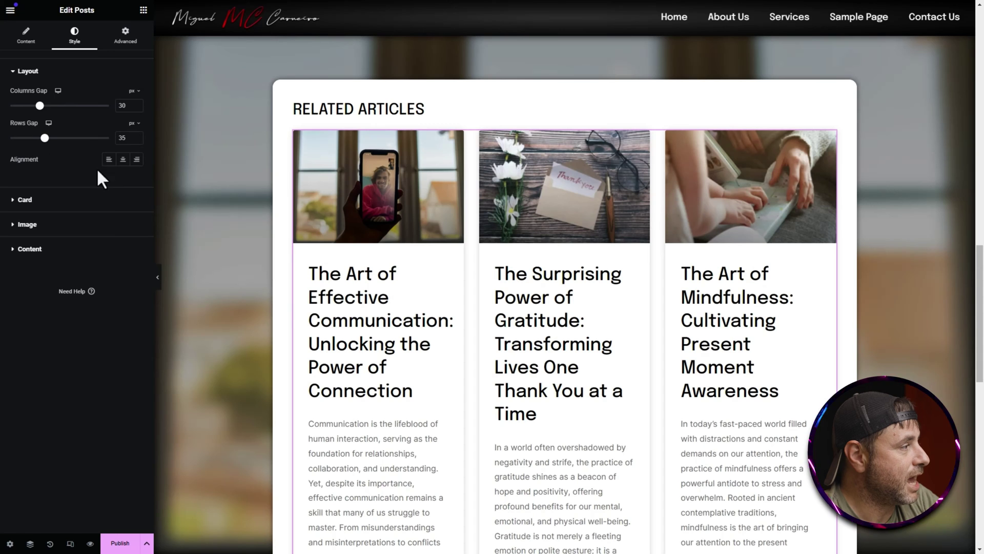
click(122, 160)
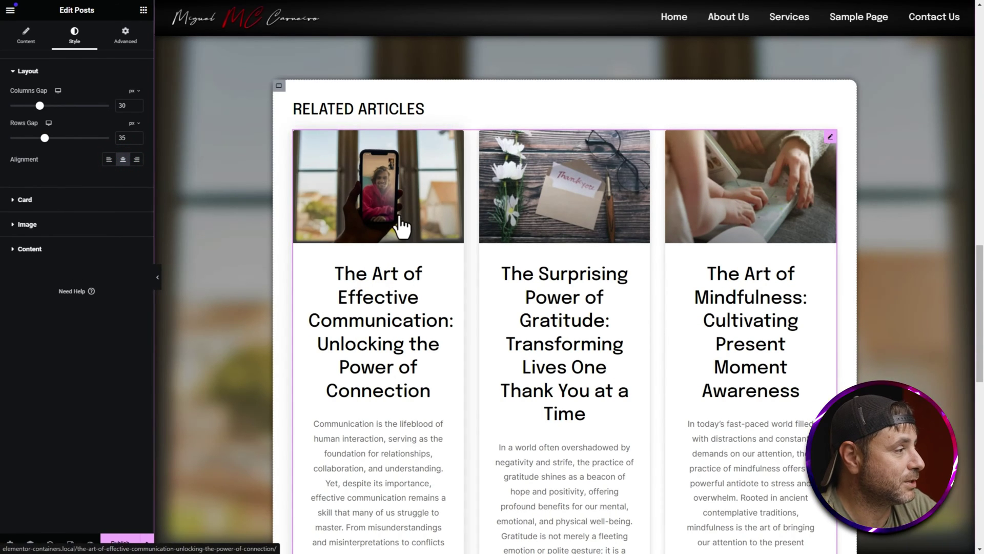
click(53, 247)
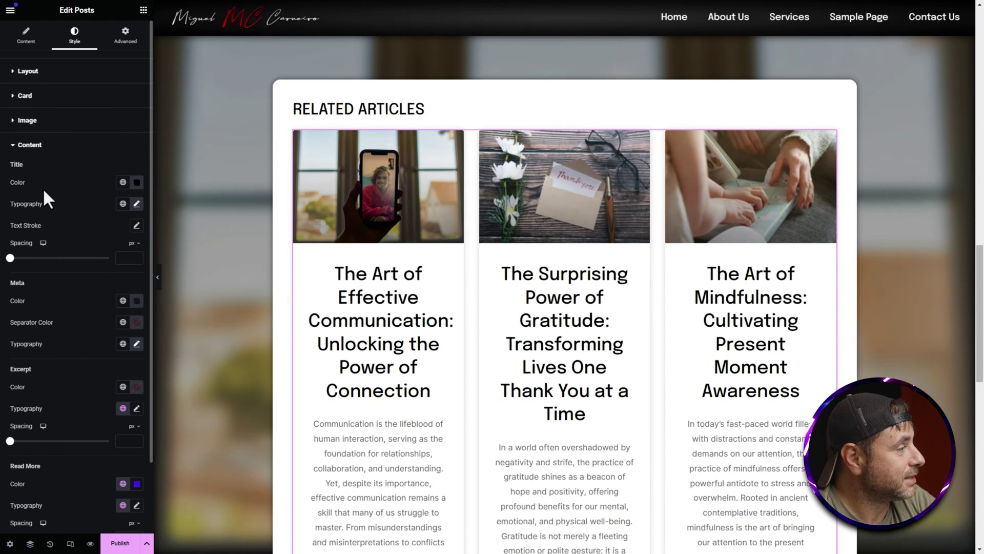
click(137, 204)
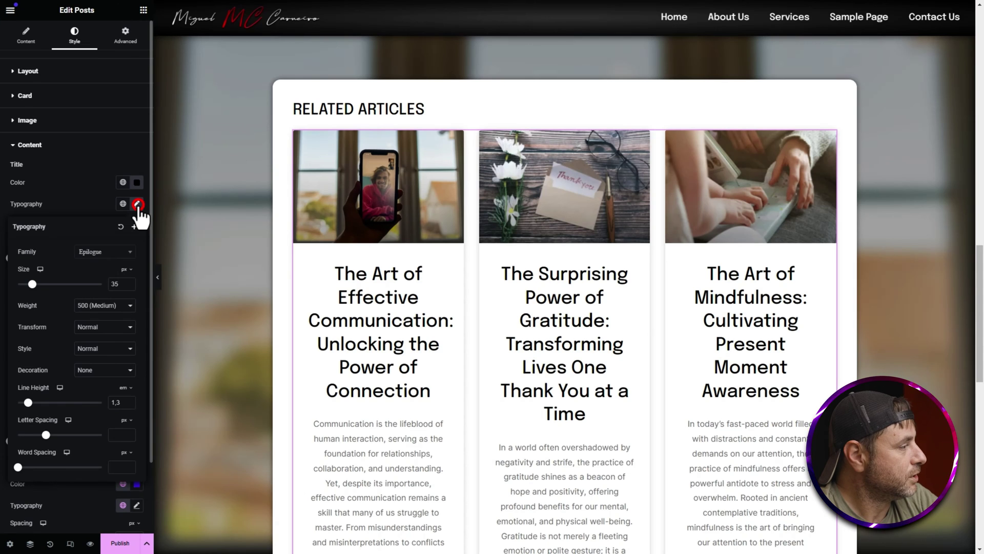
click(117, 284)
text(20)
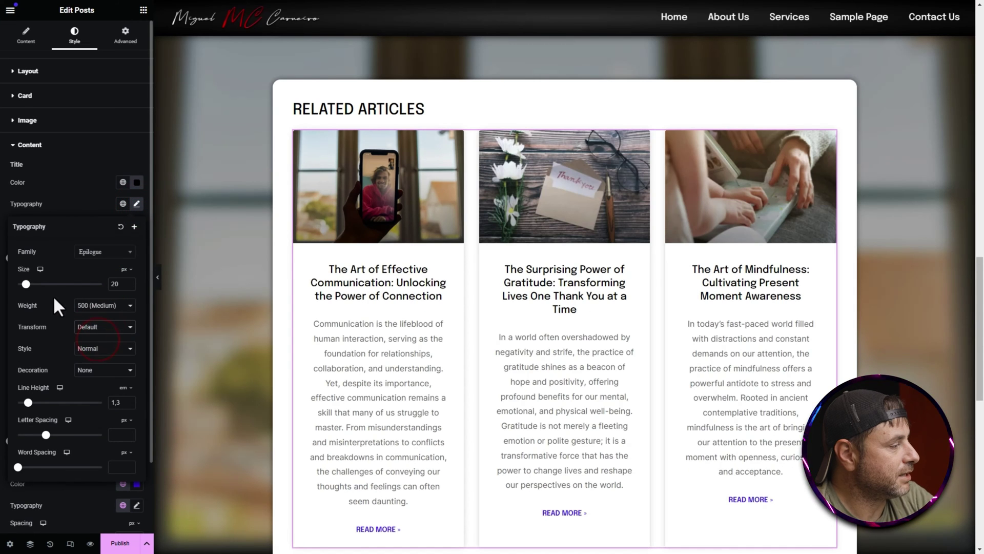
click(103, 326)
click(88, 345)
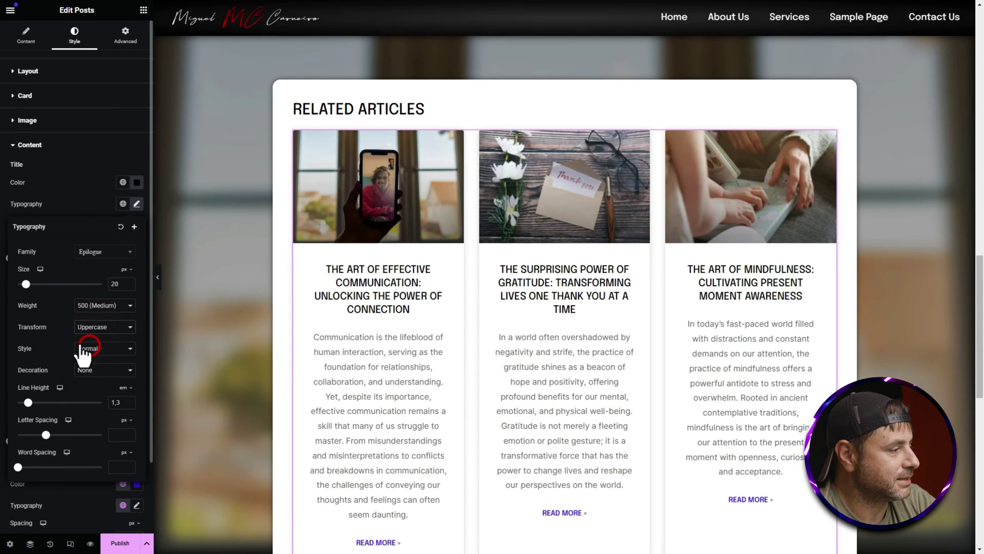
Set the post cards' excerpt length to 20 and apply it to custom excerpts as well.
scroll(424, 321, down, 3)
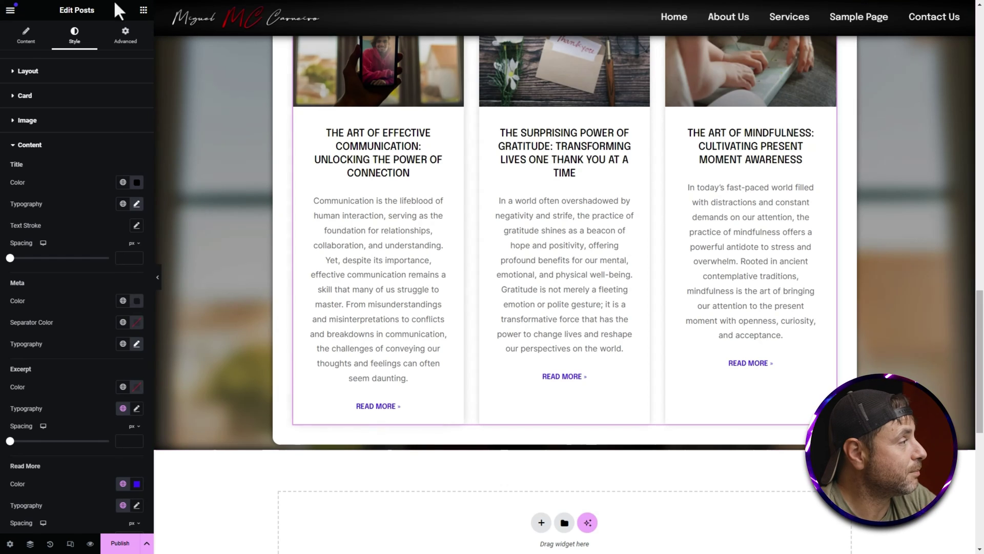
click(26, 40)
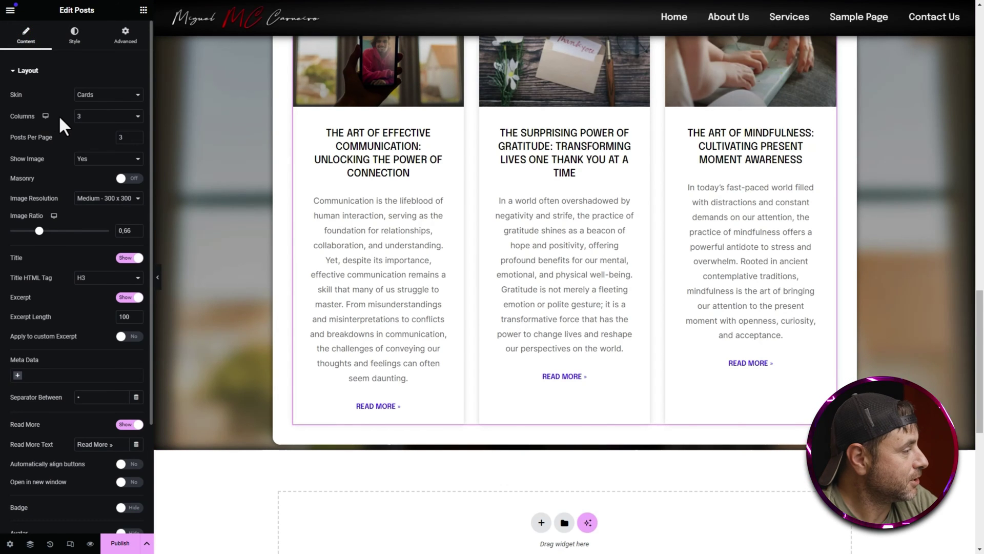
click(50, 308)
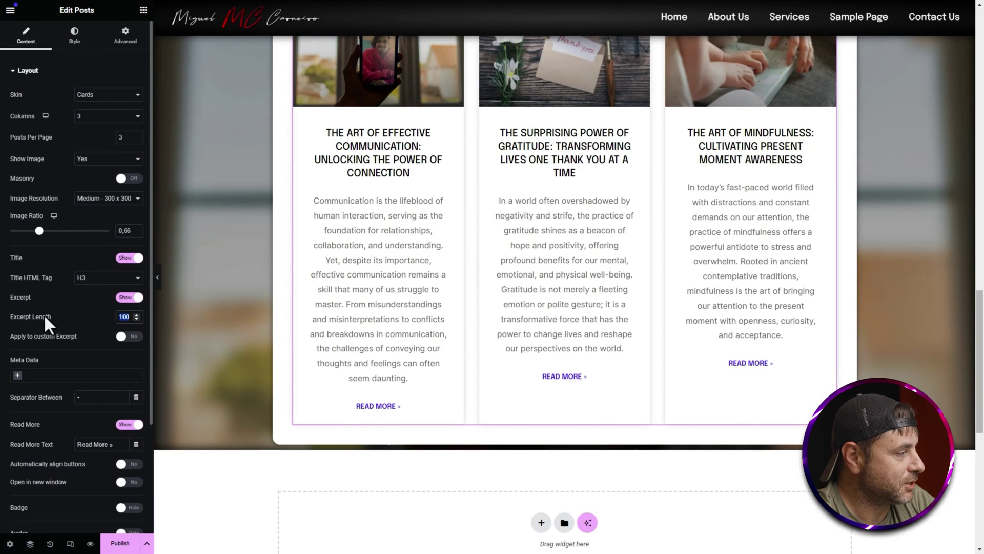
text(20)
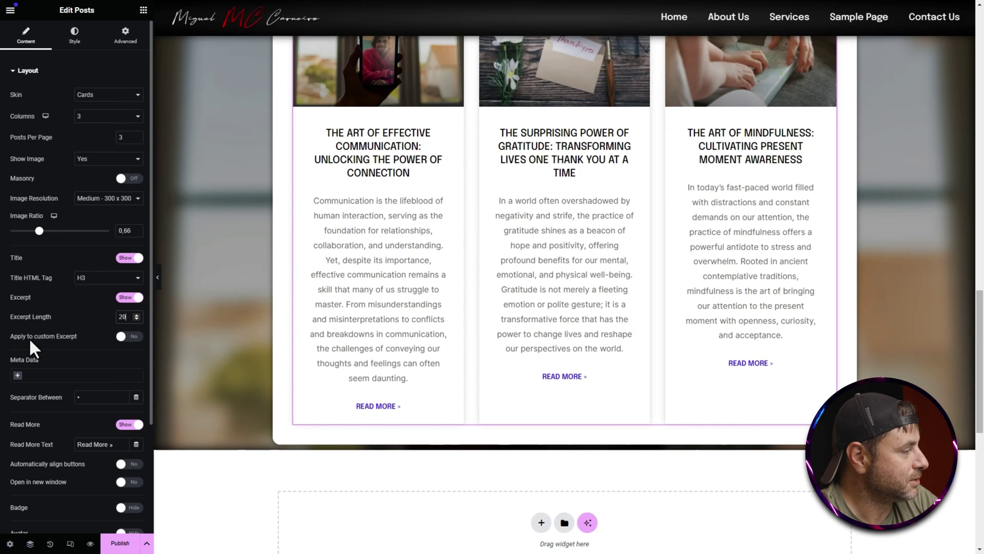
click(131, 337)
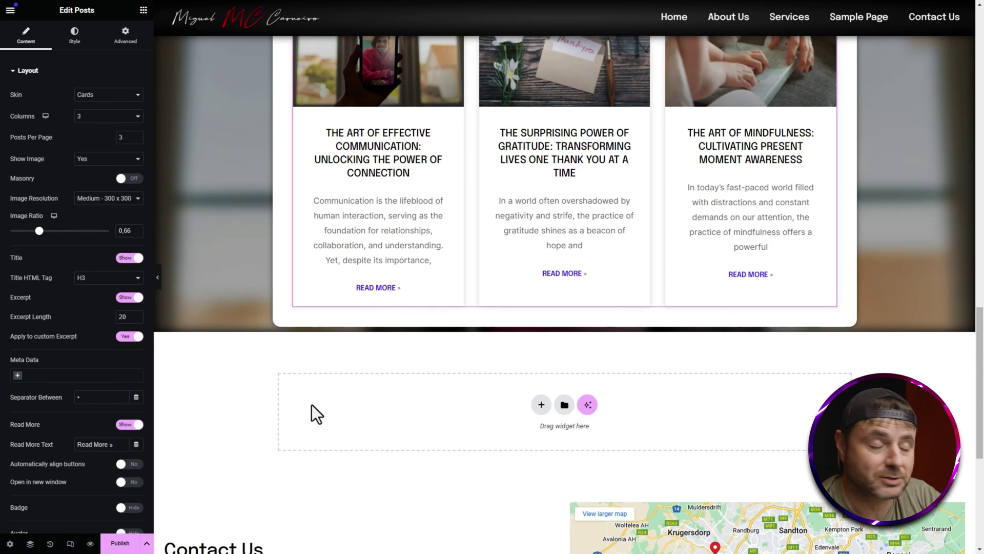
Add a Spacer widget below the Related Articles box and set its space to 100 px.
click(144, 10)
scroll(89, 250, down, 5)
drag(40, 342, 451, 334)
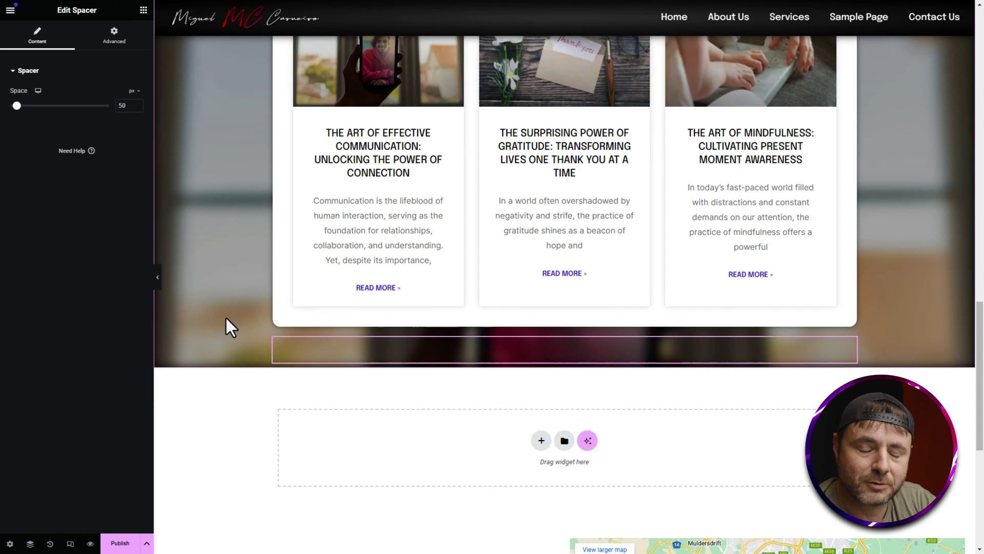
double_click(122, 105)
text(100)
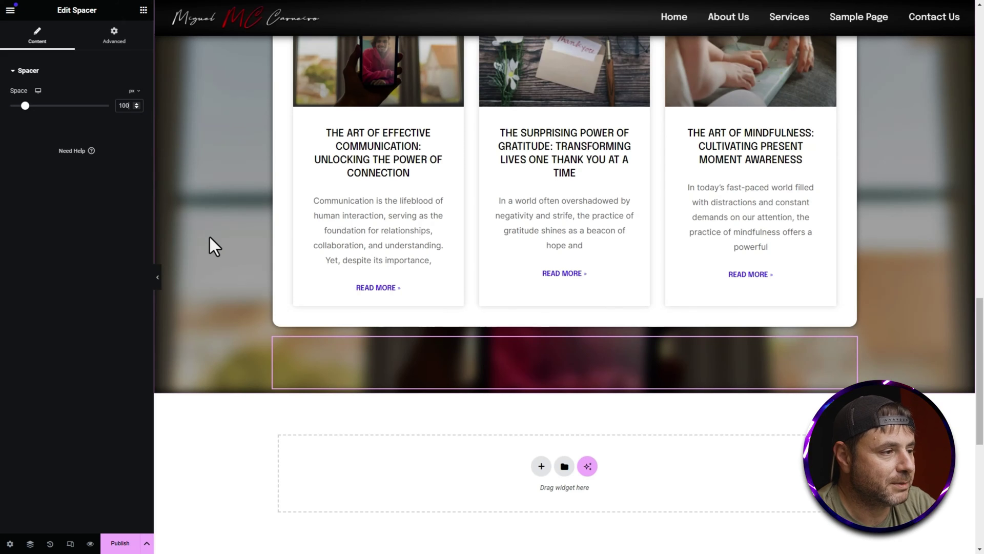
Switch the template to the mobile responsive view and look over the title and article content.
scroll(238, 346, up, 10)
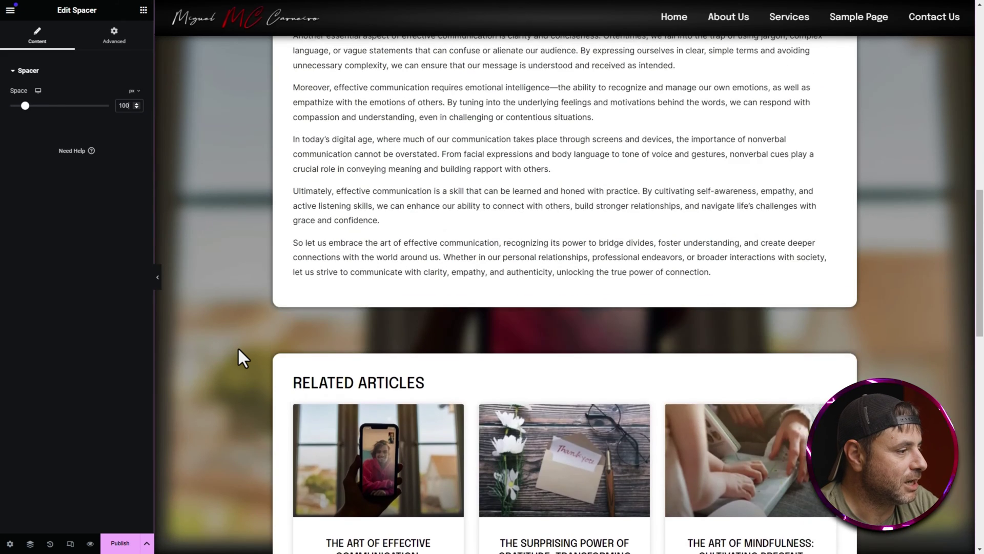
scroll(238, 347, up, 7)
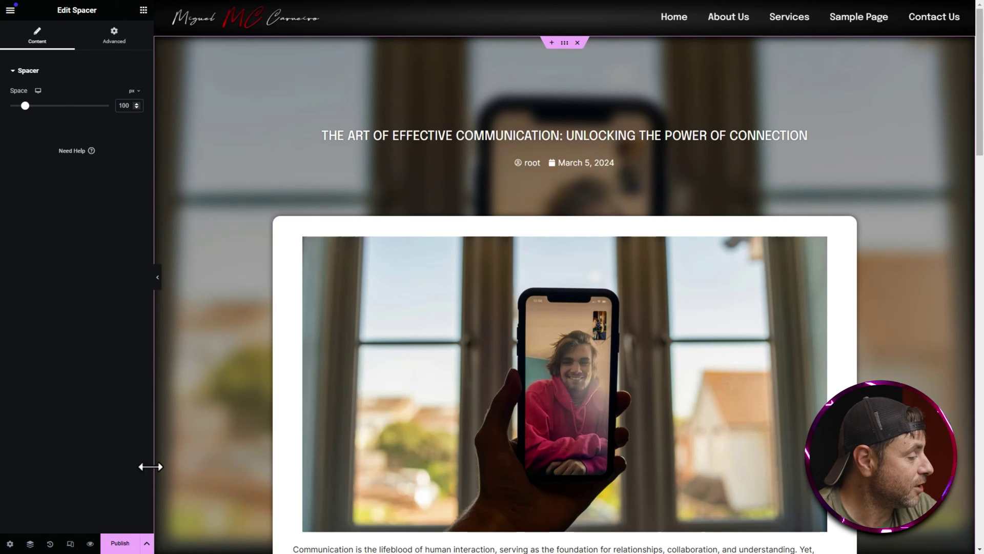
click(70, 544)
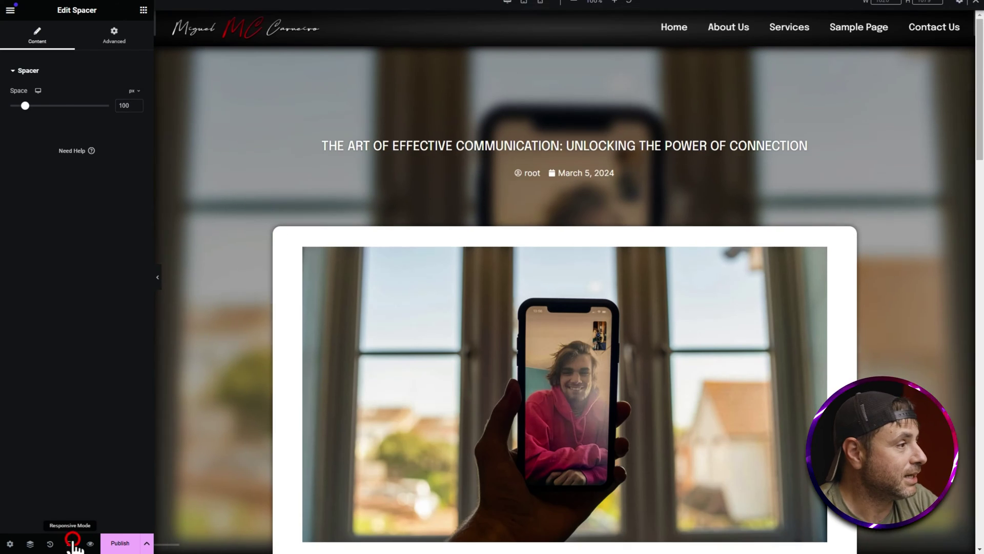
click(541, 10)
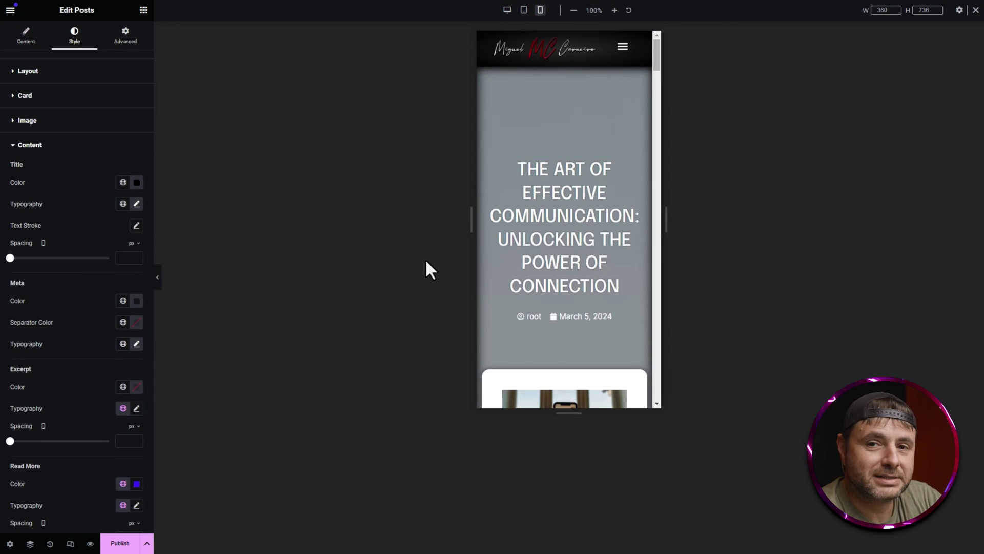
scroll(525, 297, down, 8)
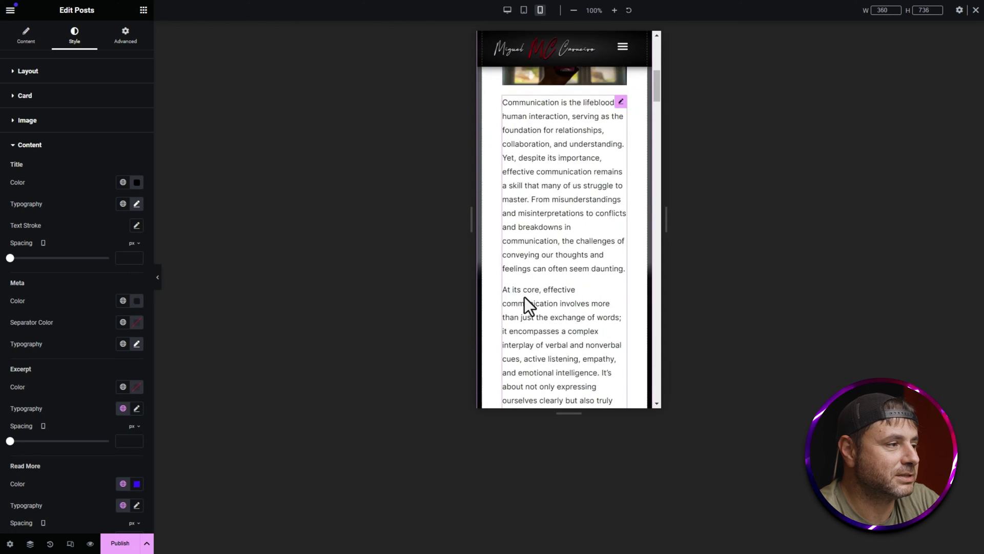
scroll(564, 231, up, 10)
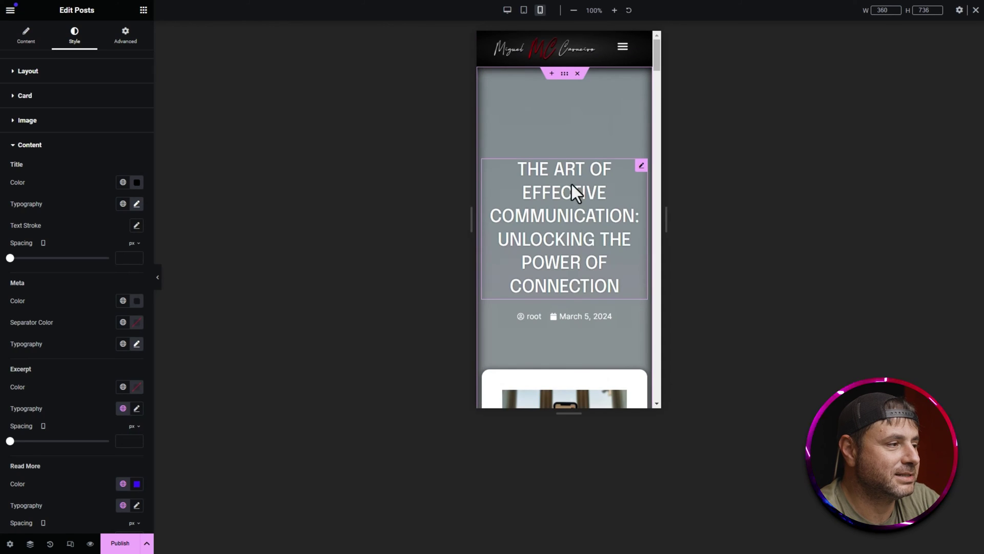
Set the Post Title's font size to 25 px for mobile.
click(589, 243)
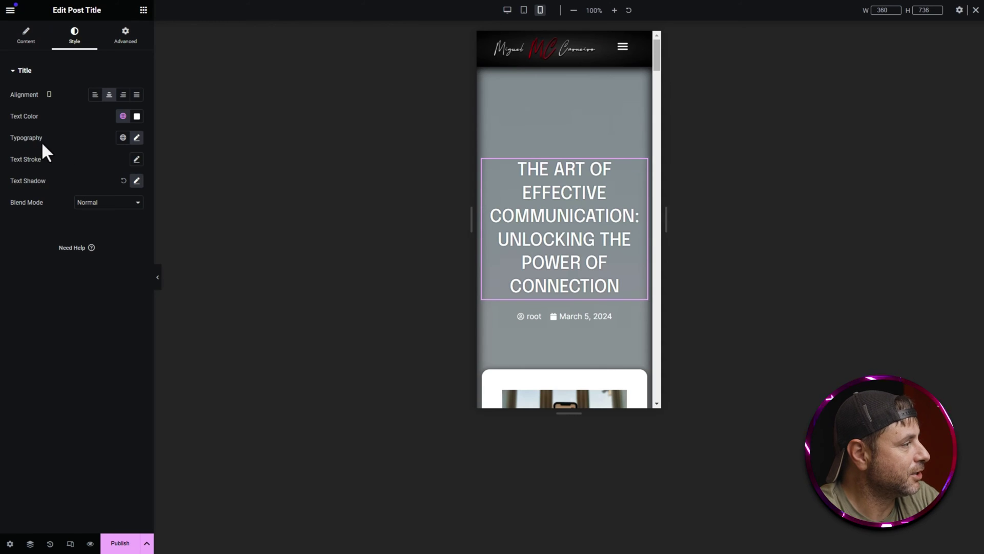
click(136, 137)
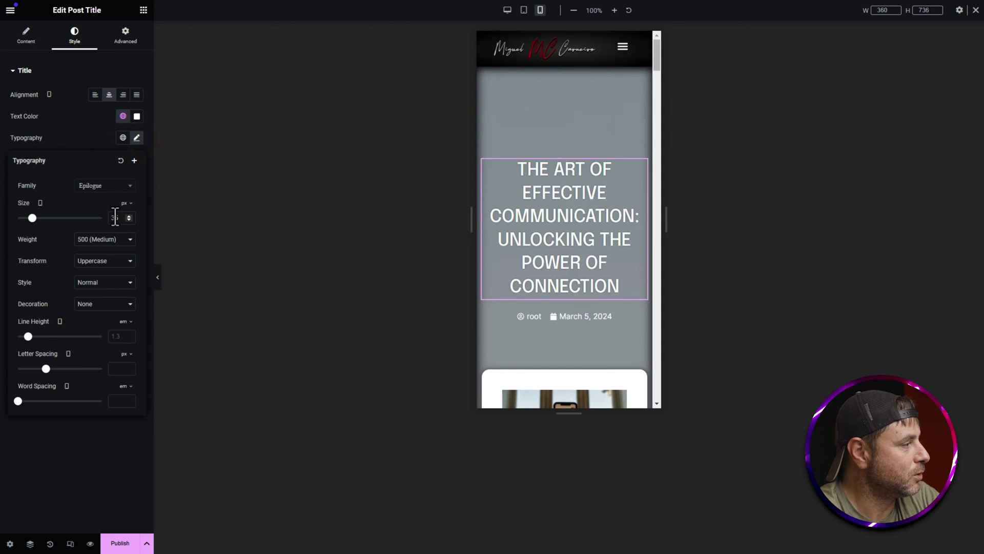
text(2)
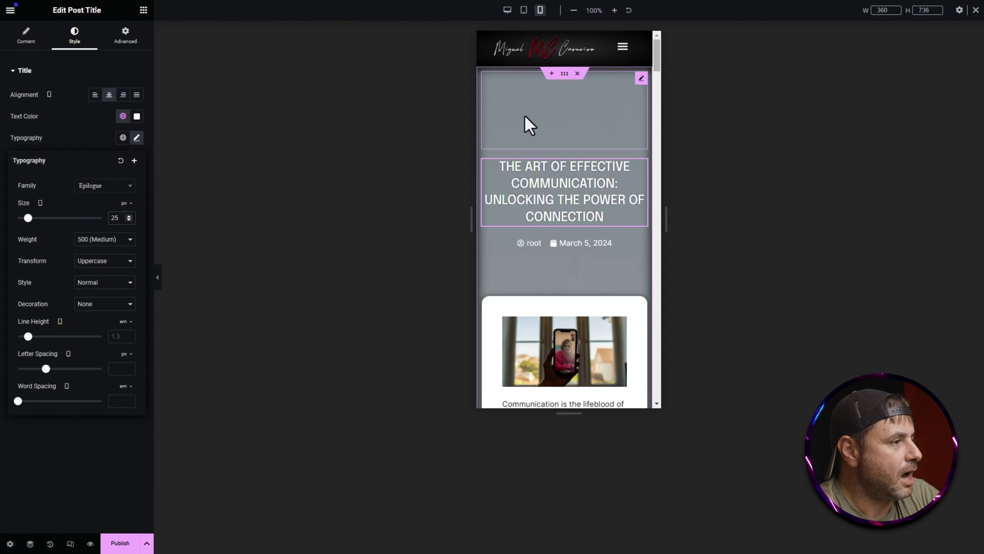
Set the space of the Spacer above the post title to 120 px for mobile.
click(512, 119)
click(124, 105)
text(120)
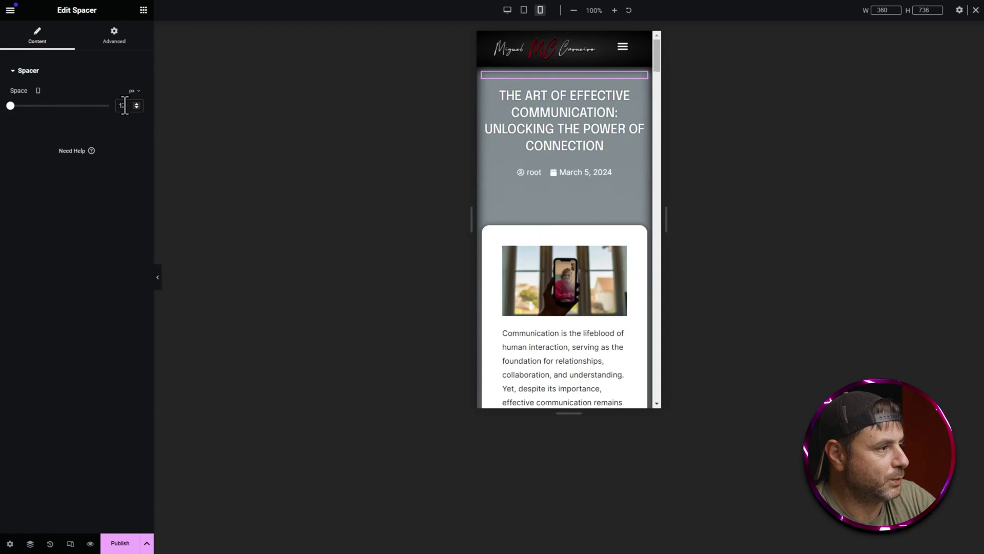
Set the padding of the white article content container to 15 px on all sides for mobile.
scroll(516, 205, down, 1)
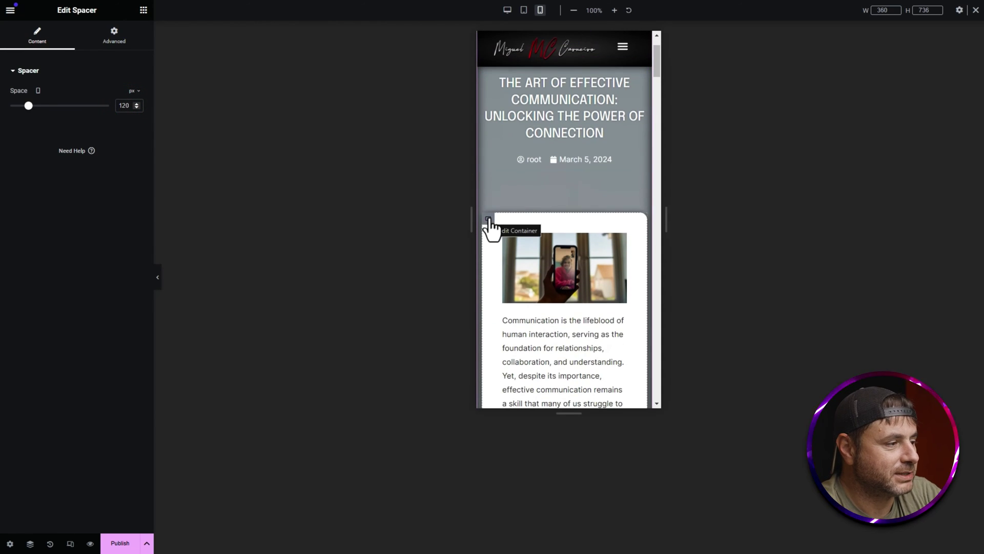
click(490, 281)
click(126, 34)
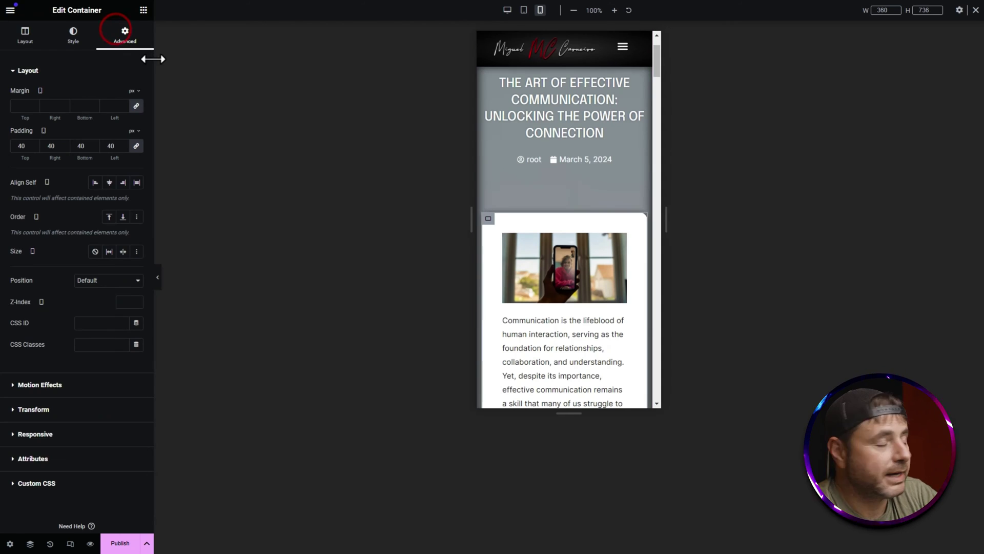
double_click(21, 146)
text(15)
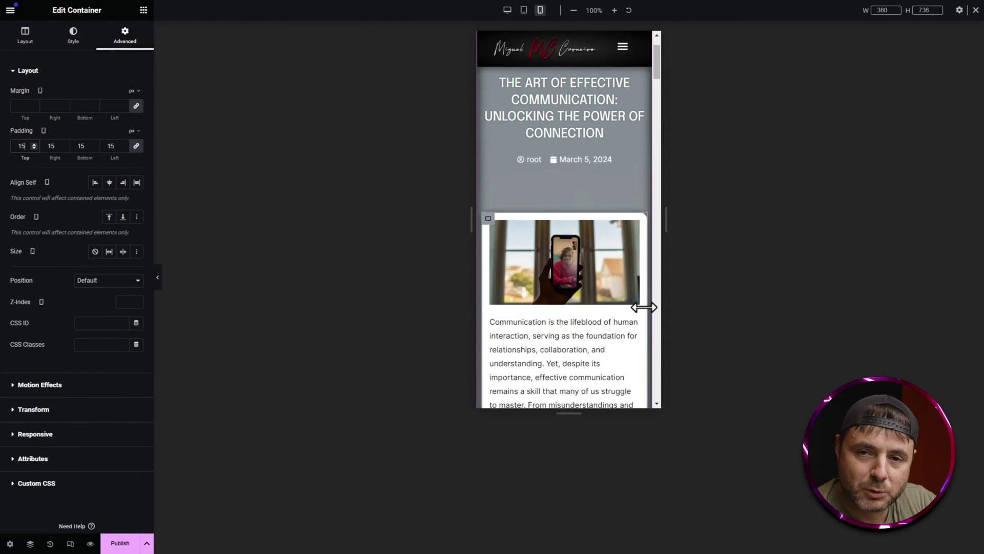
Set the Related Articles heading's font size to 25 px for mobile and center its alignment.
scroll(573, 229, down, 15)
click(574, 229)
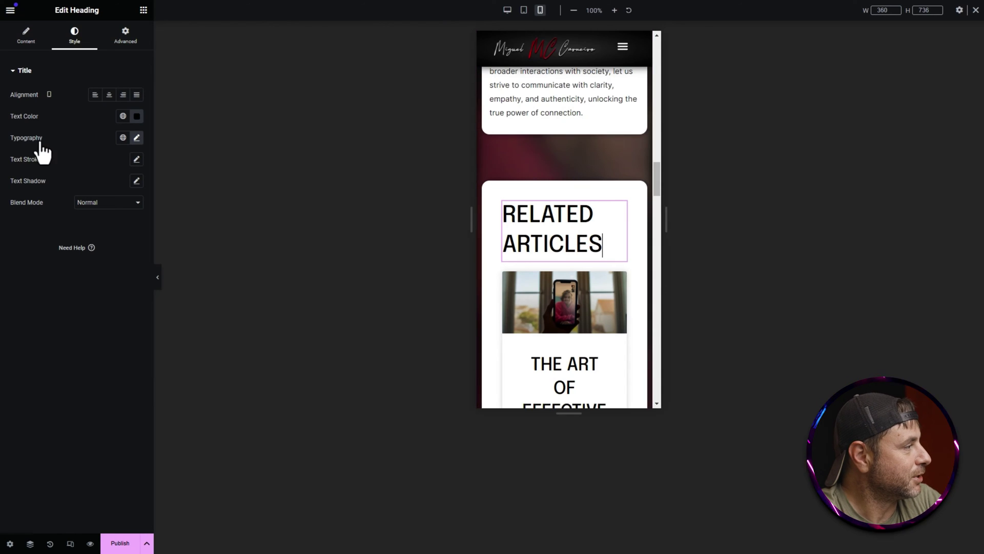
click(136, 137)
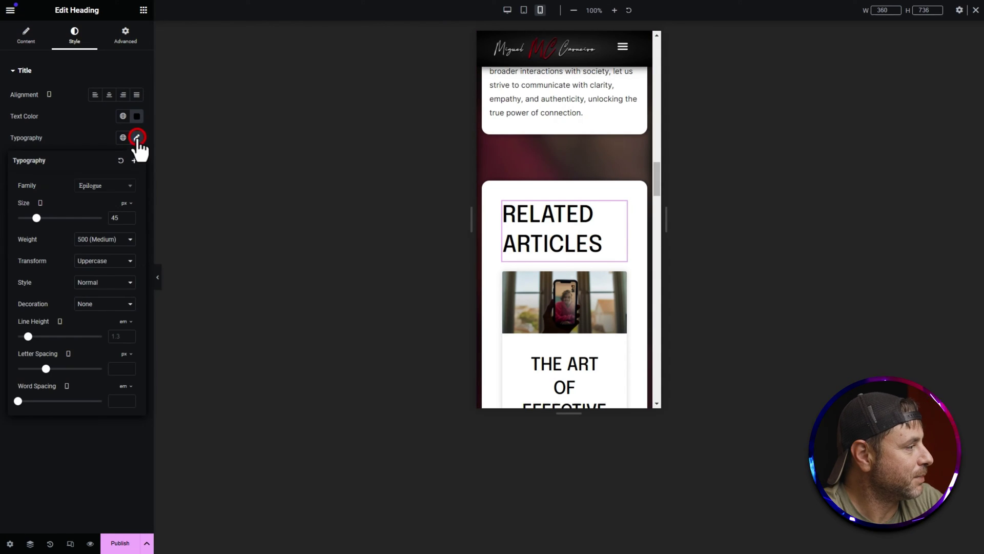
click(112, 215)
text(25)
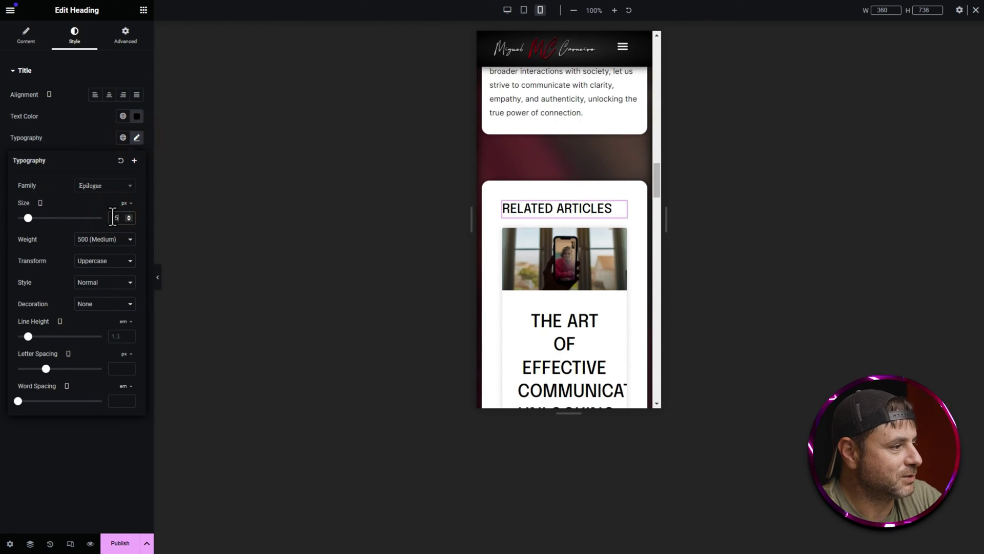
click(89, 119)
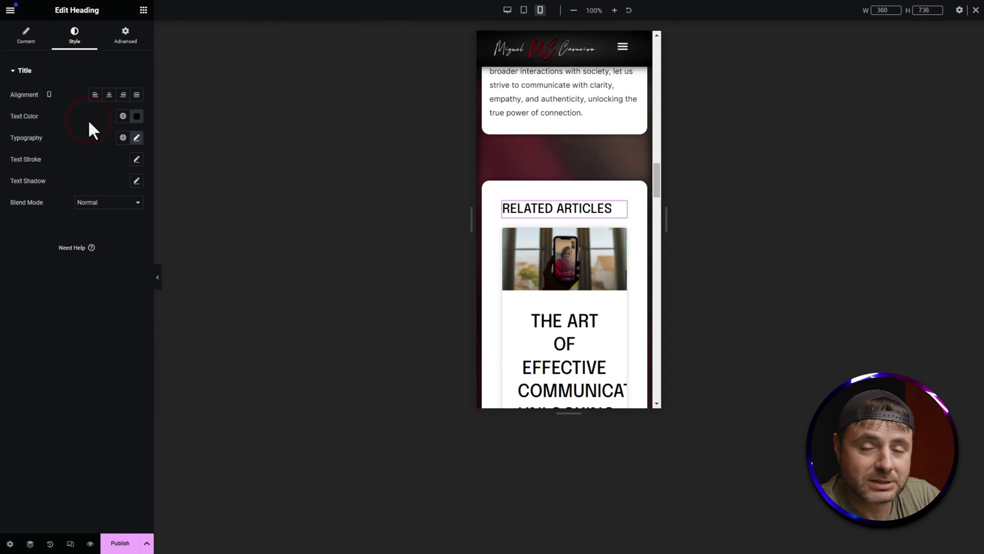
click(109, 95)
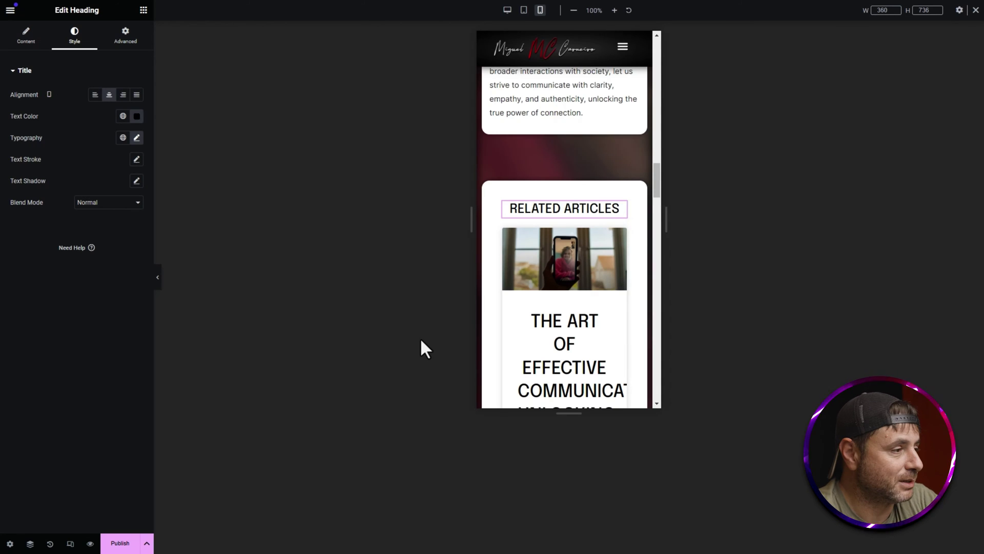
Reduce the title font size of the related article cards in the Posts widget for mobile.
click(618, 234)
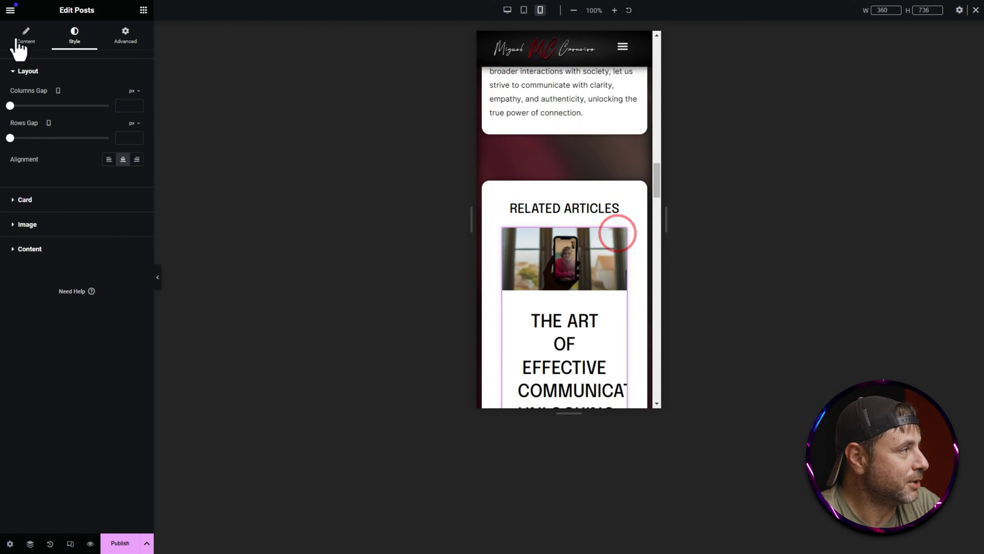
scroll(589, 271, down, 3)
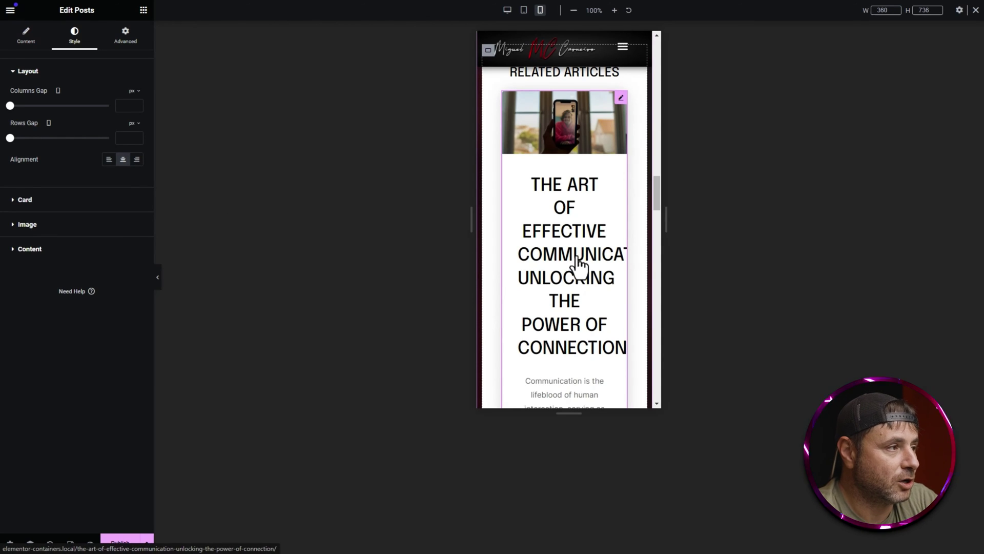
click(64, 249)
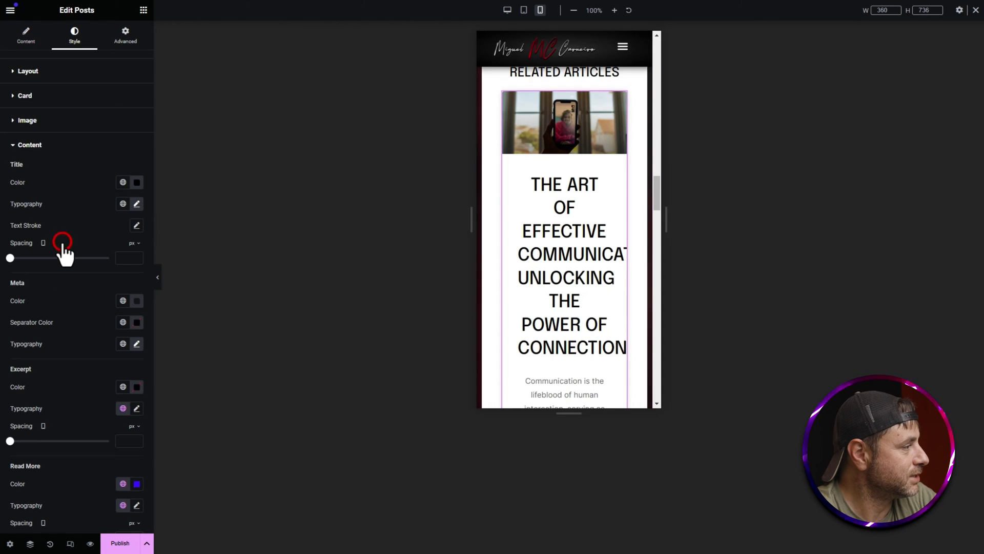
click(136, 203)
click(115, 283)
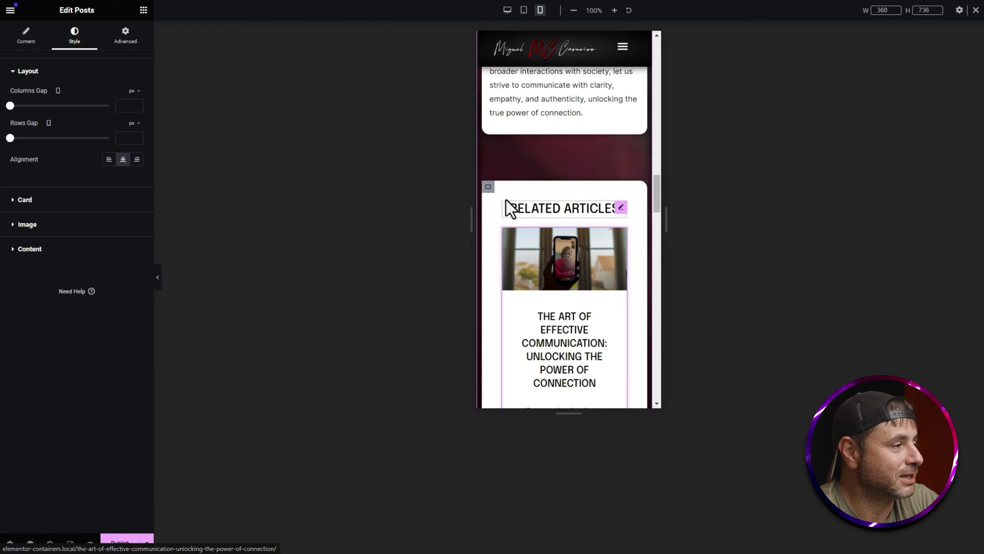
Set the padding of the related articles container to 15 px on all sides for mobile.
click(488, 187)
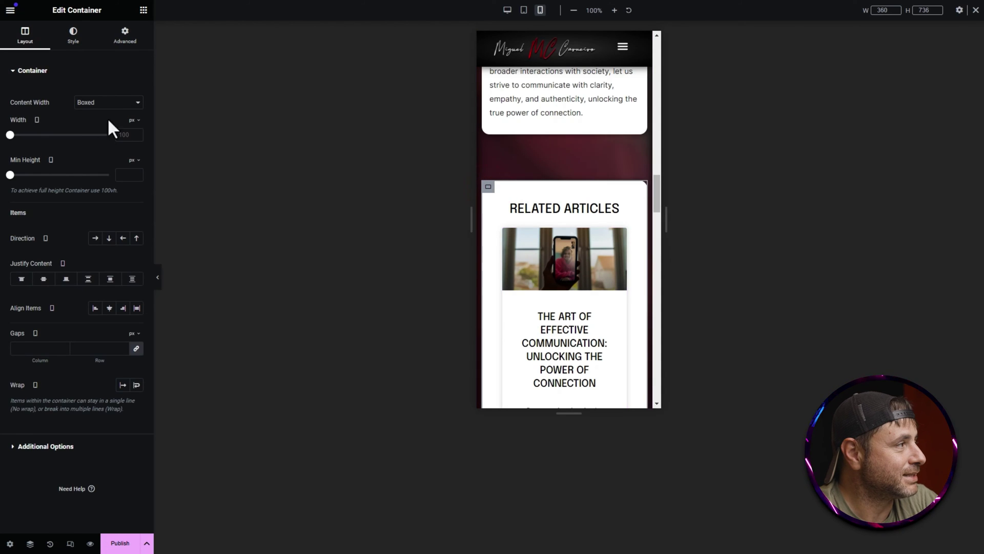
click(125, 35)
click(21, 148)
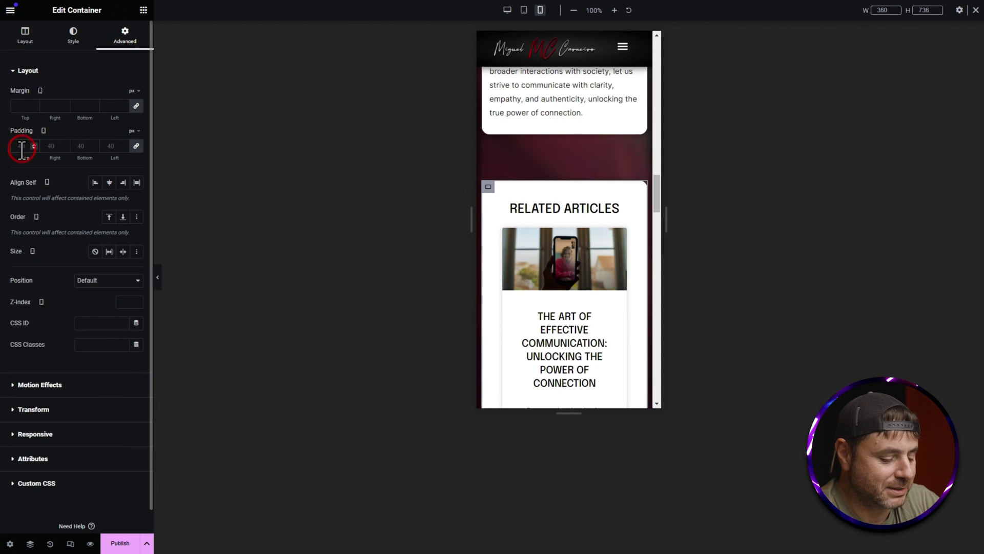
text(15)
scroll(506, 338, down, 5)
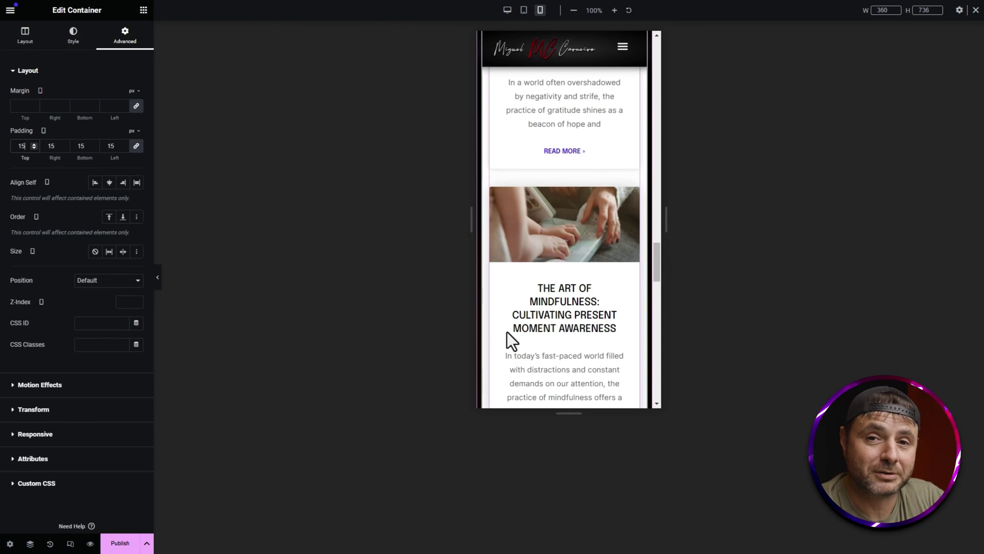
scroll(554, 205, up, 5)
Return to the desktop view and publish the template with the display condition Include Posts, All.
click(507, 10)
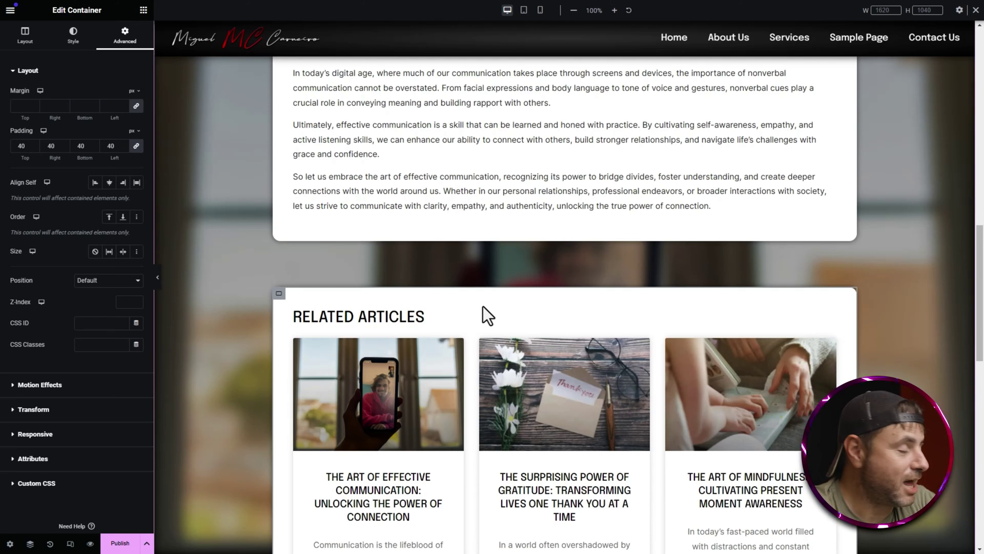
click(121, 545)
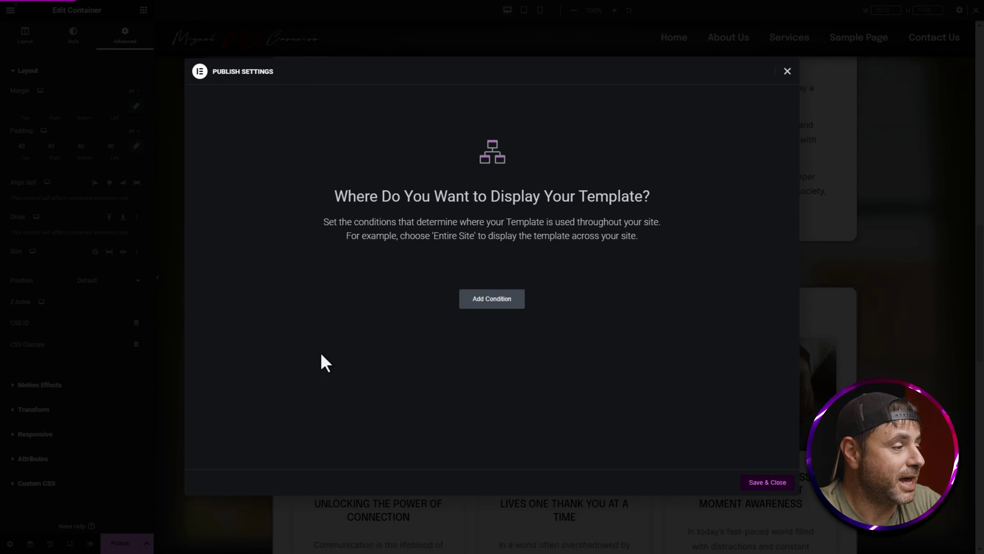
click(490, 302)
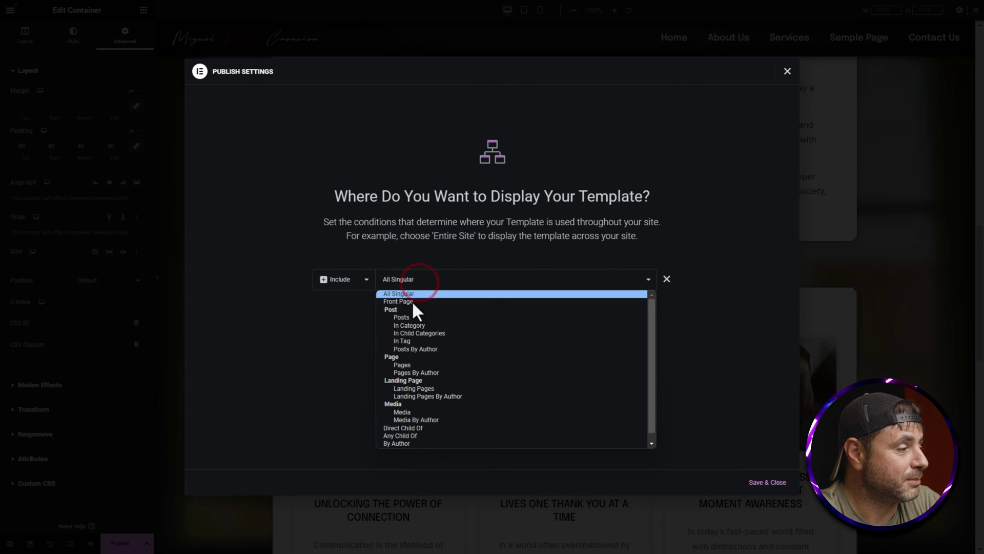
click(408, 317)
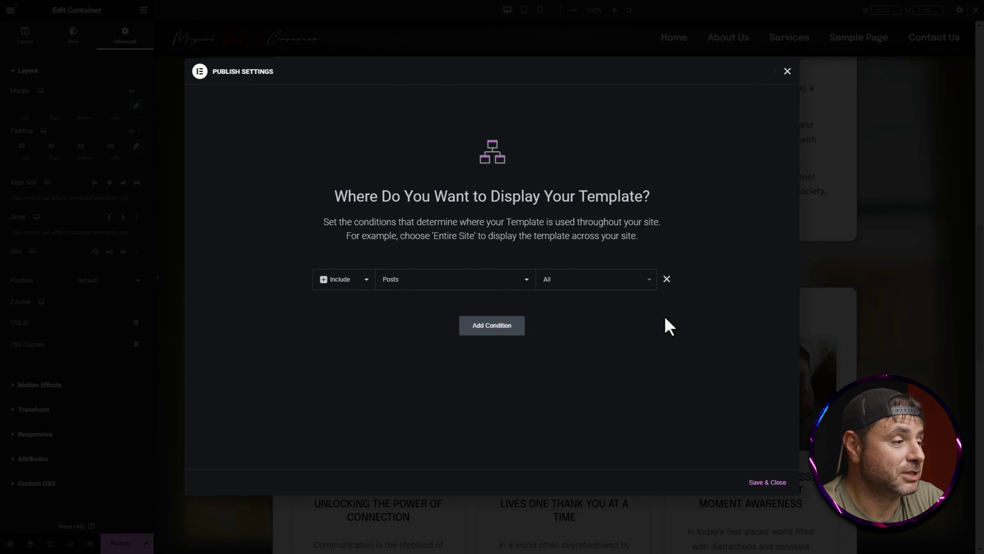
click(606, 278)
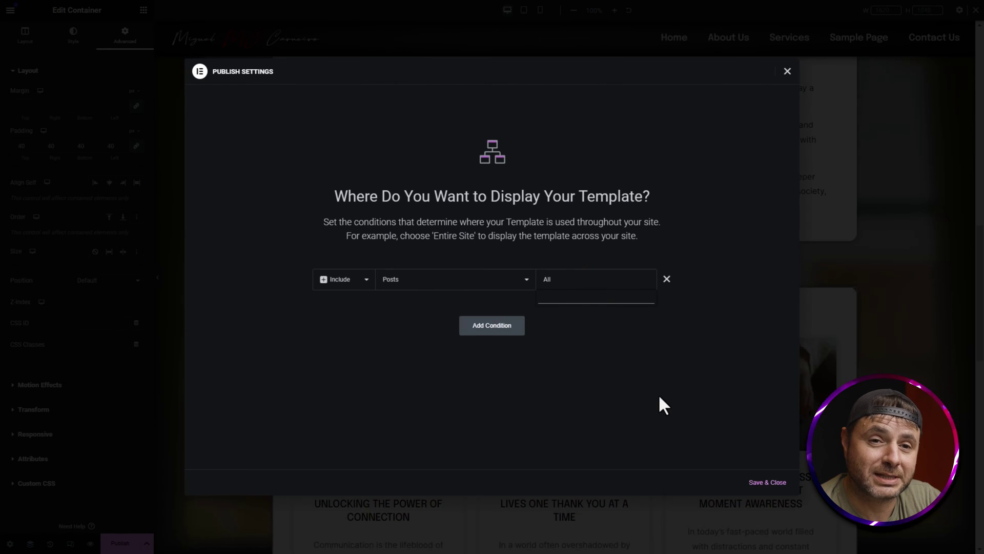
click(667, 380)
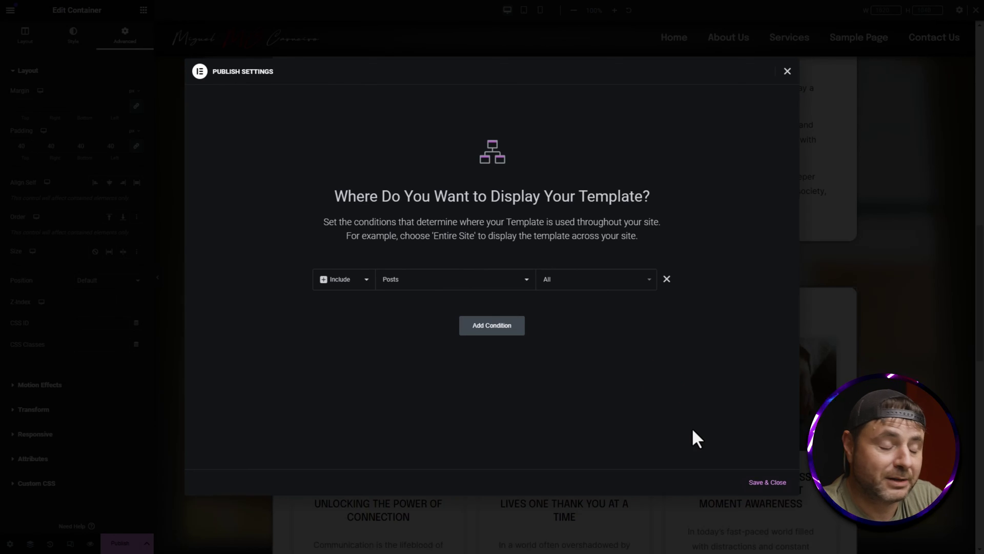
click(768, 483)
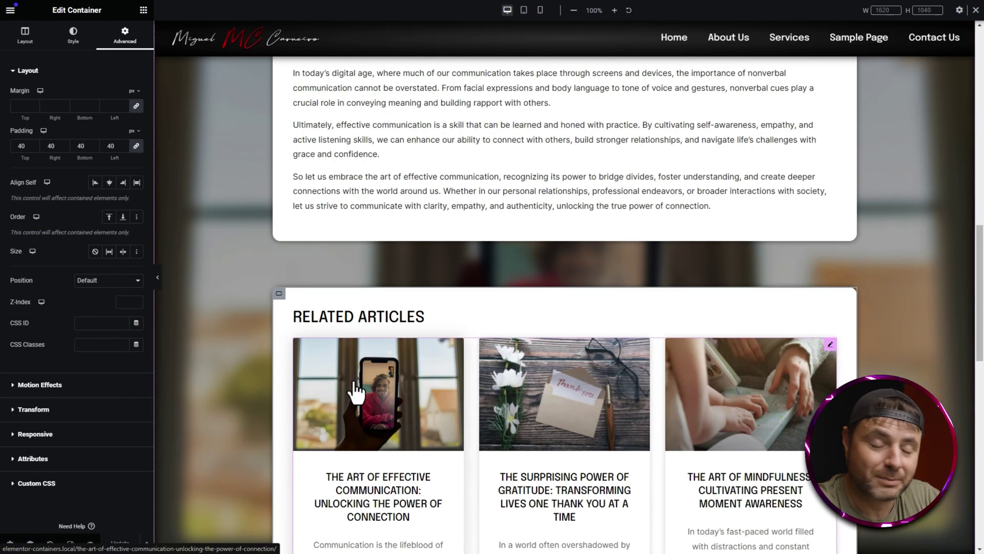
Preview the published template and examine its background, article content and related articles section.
mouse_move(82, 538)
click(123, 519)
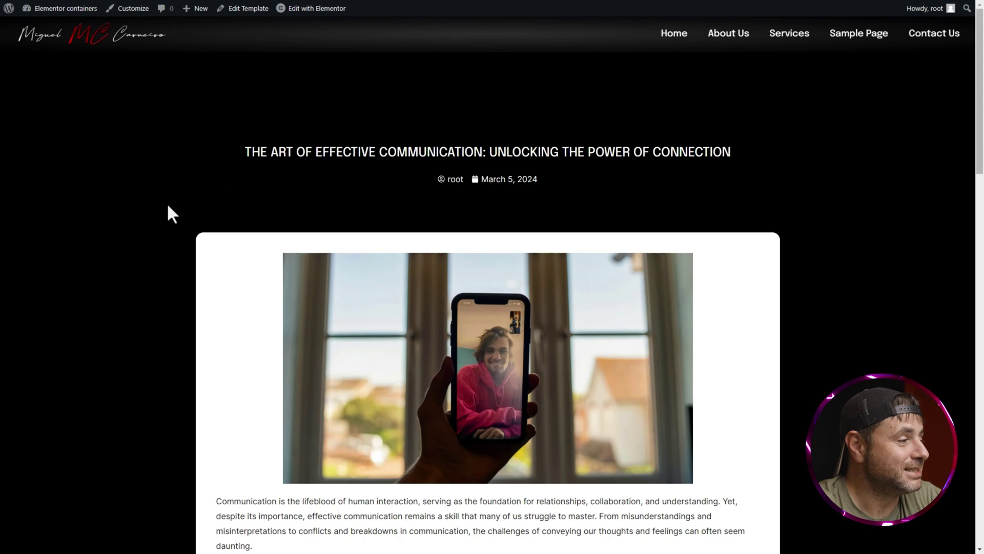
scroll(168, 205, down, 10)
scroll(160, 315, up, 5)
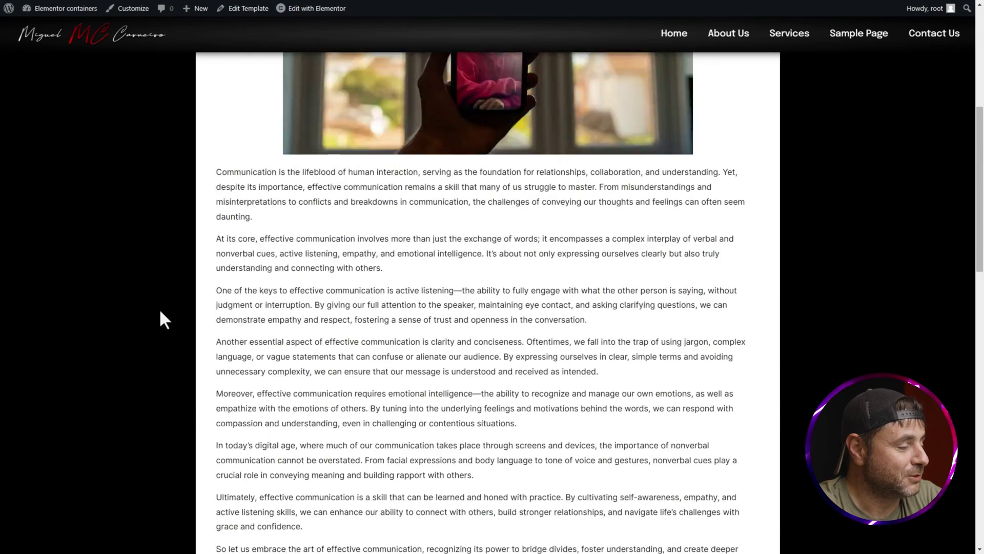
scroll(163, 305, down, 8)
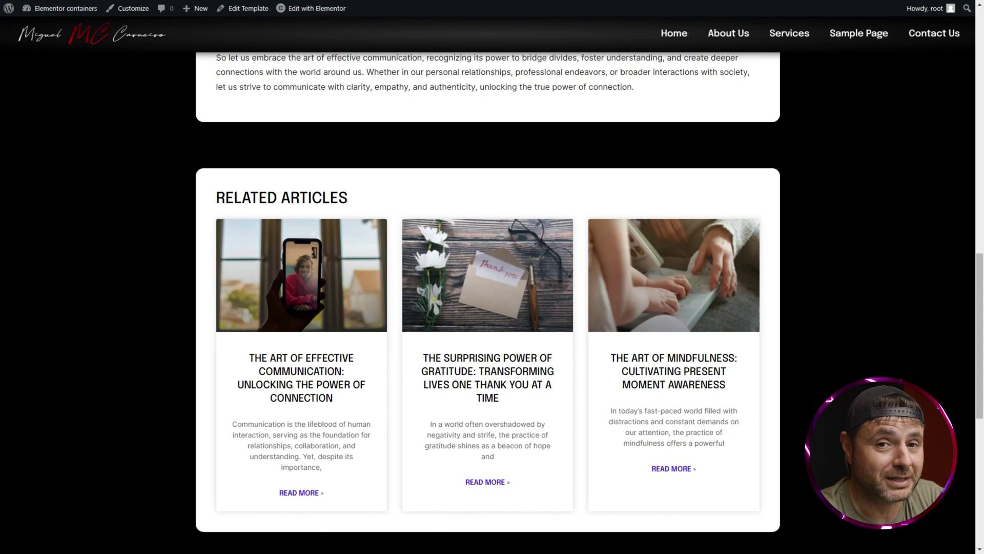
Open the related article "The Surprising Power of Gratitude" and examine its layout and background image.
click(495, 362)
scroll(635, 375, down, 10)
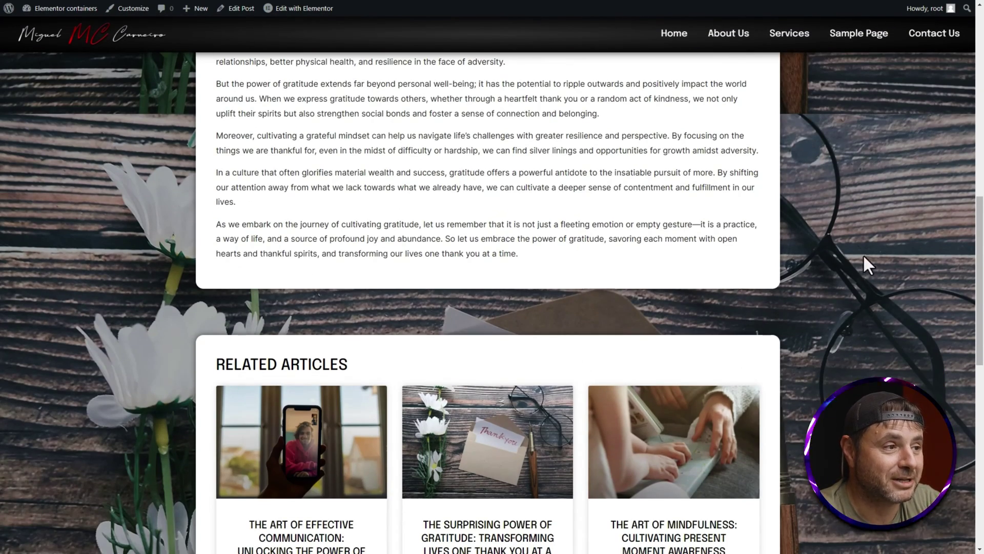
scroll(864, 292, up, 3)
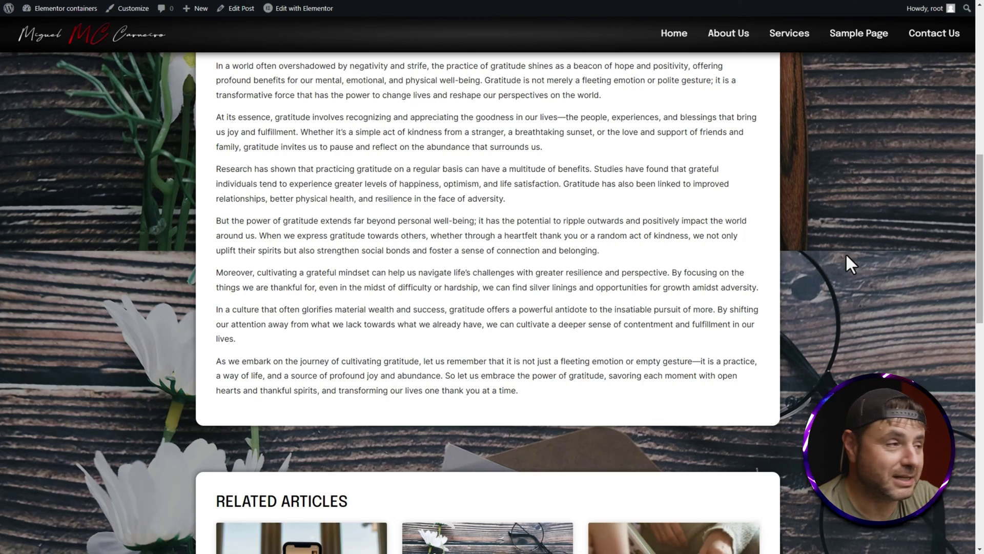
Go to Elementor's Tools page from the dashboard, regenerate the CSS files and data, and sync the library.
mouse_move(37, 10)
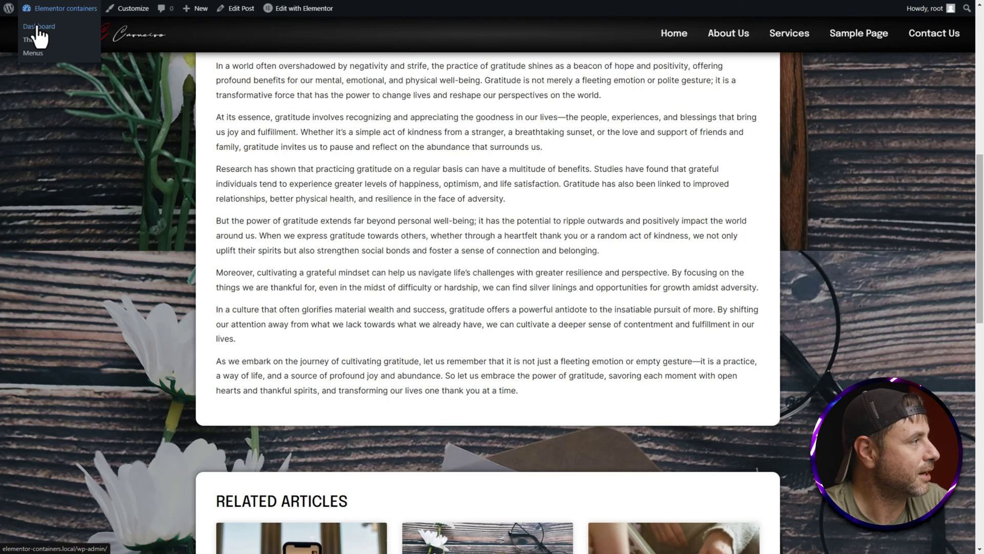
click(38, 28)
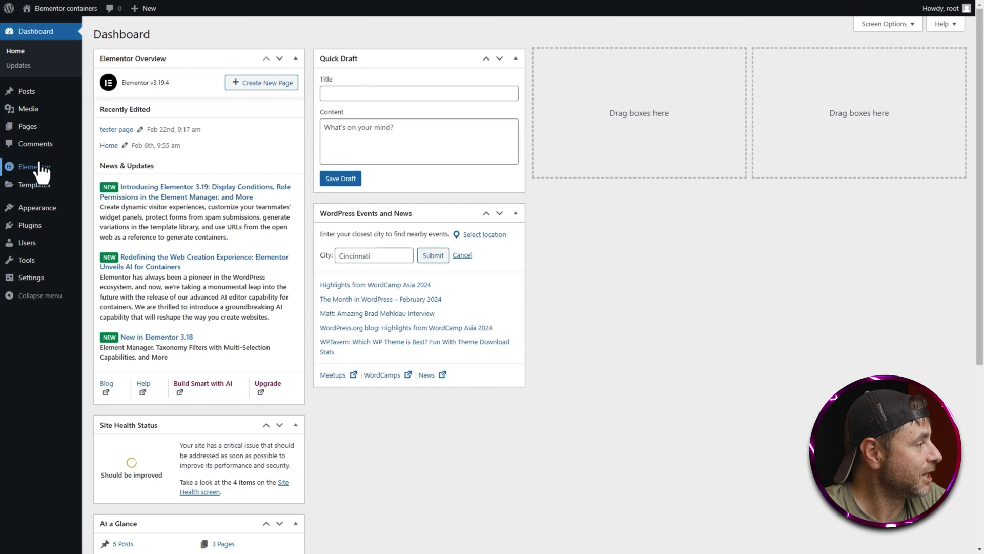
mouse_move(37, 169)
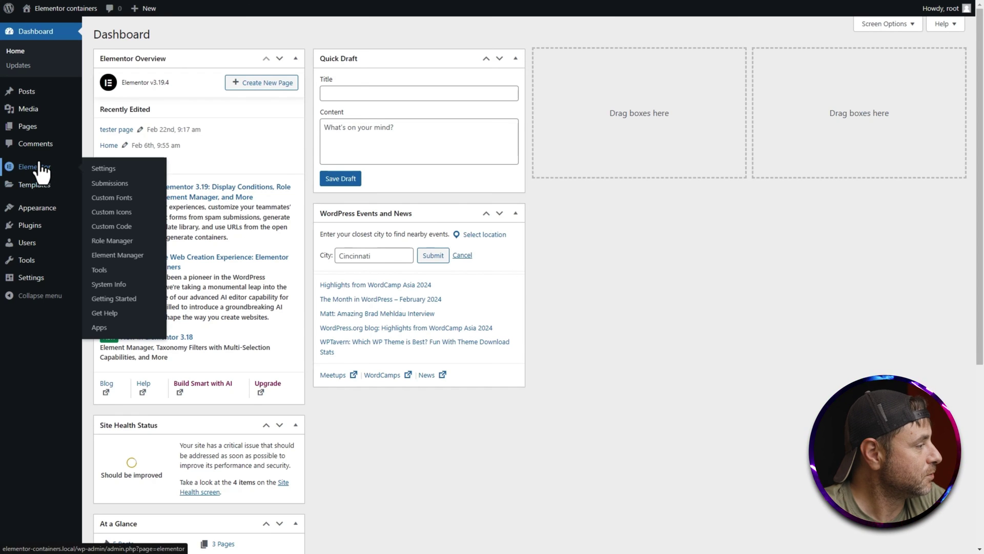
click(98, 269)
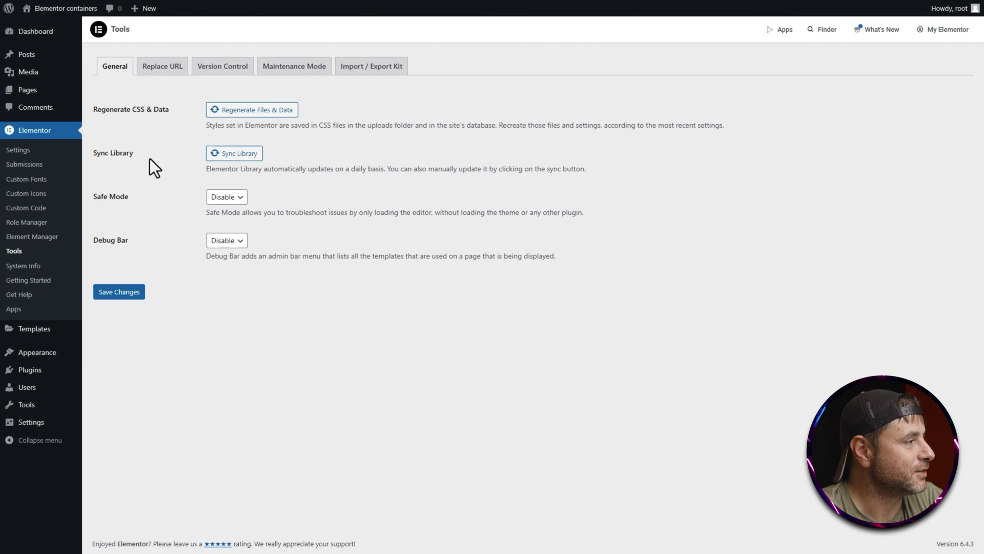
click(249, 112)
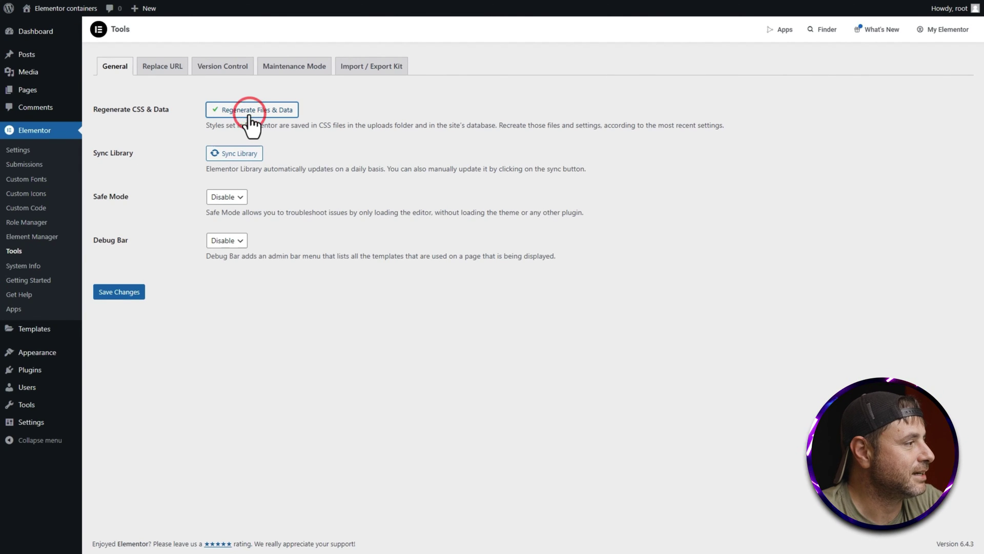
click(235, 156)
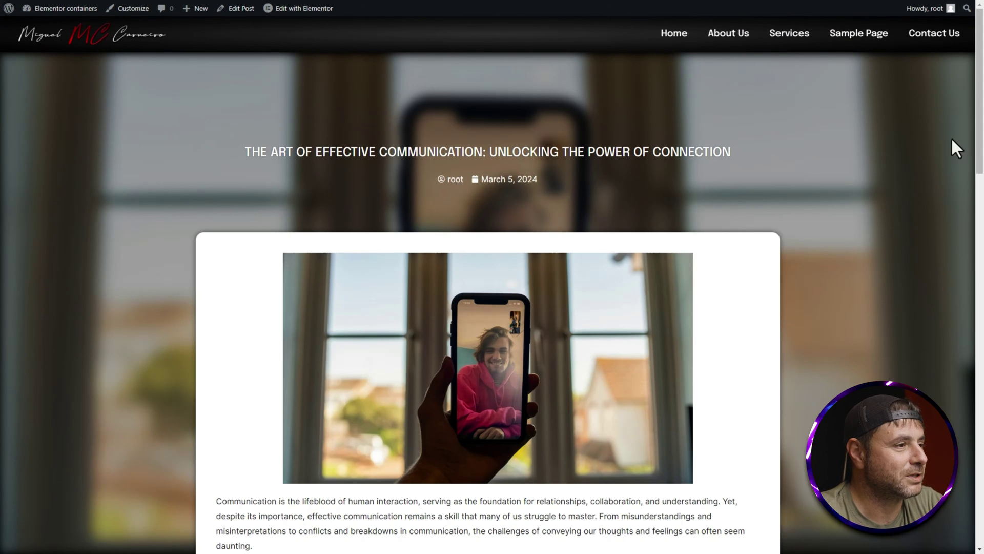
Check the effective communication article down to its related articles, then open "The Art of Mindfulness" and examine its layout.
scroll(849, 266, down, 15)
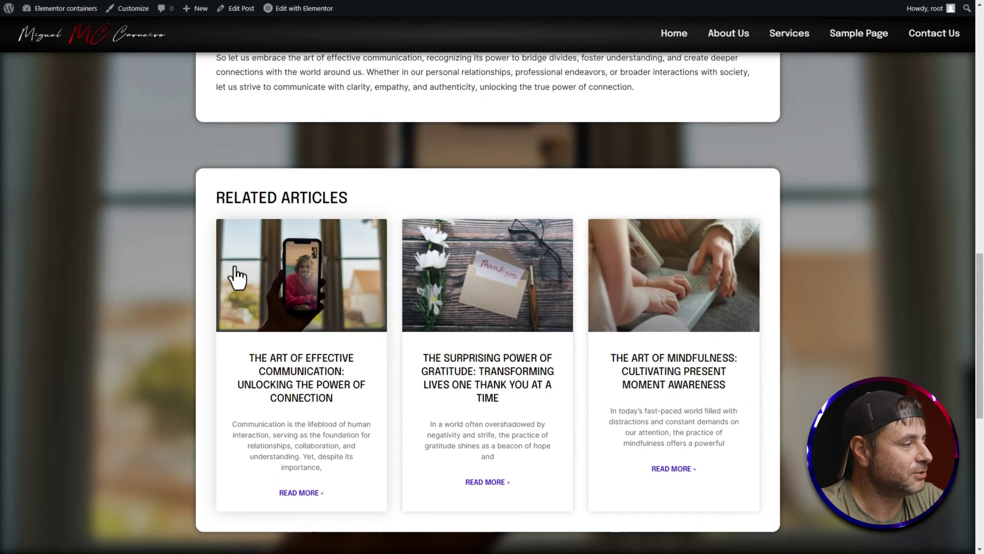
click(666, 305)
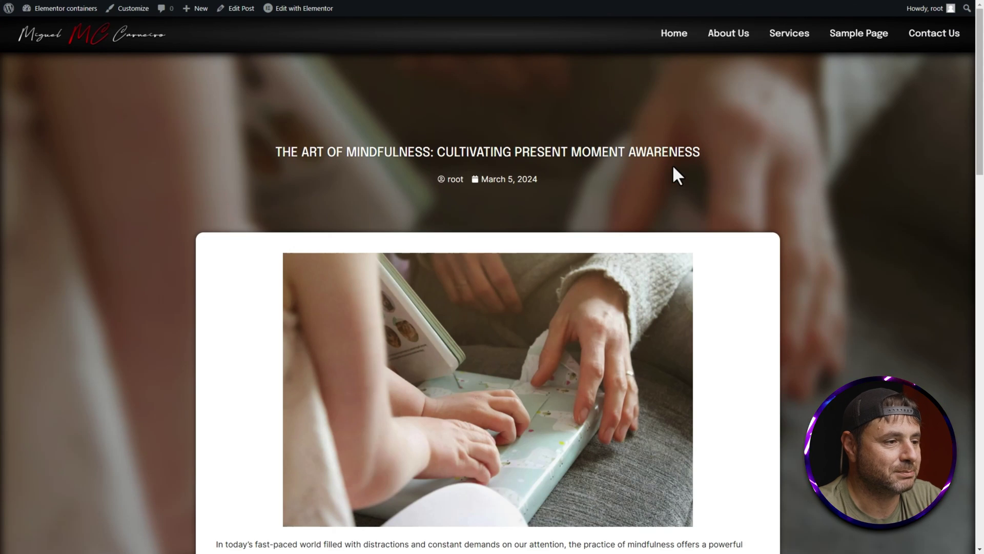
scroll(821, 173, down, 8)
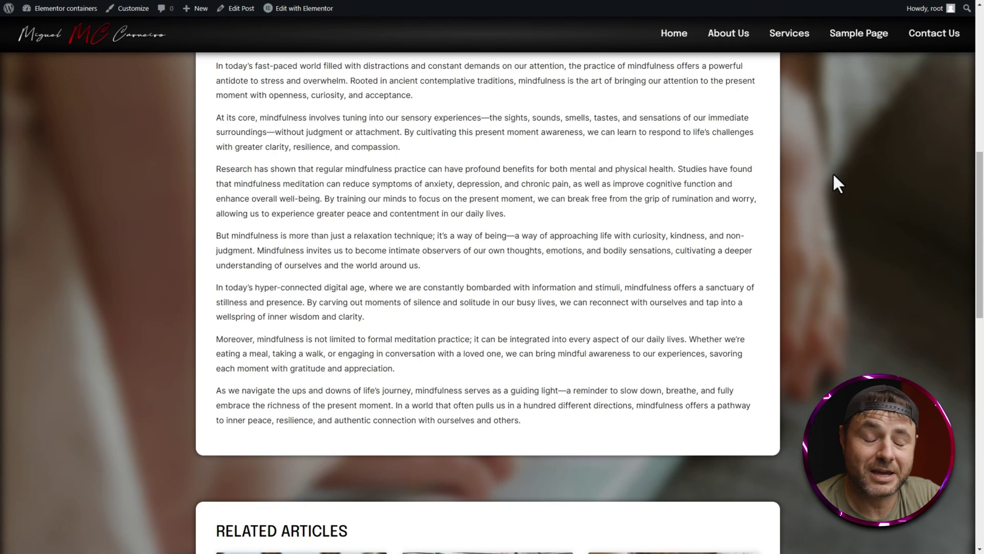